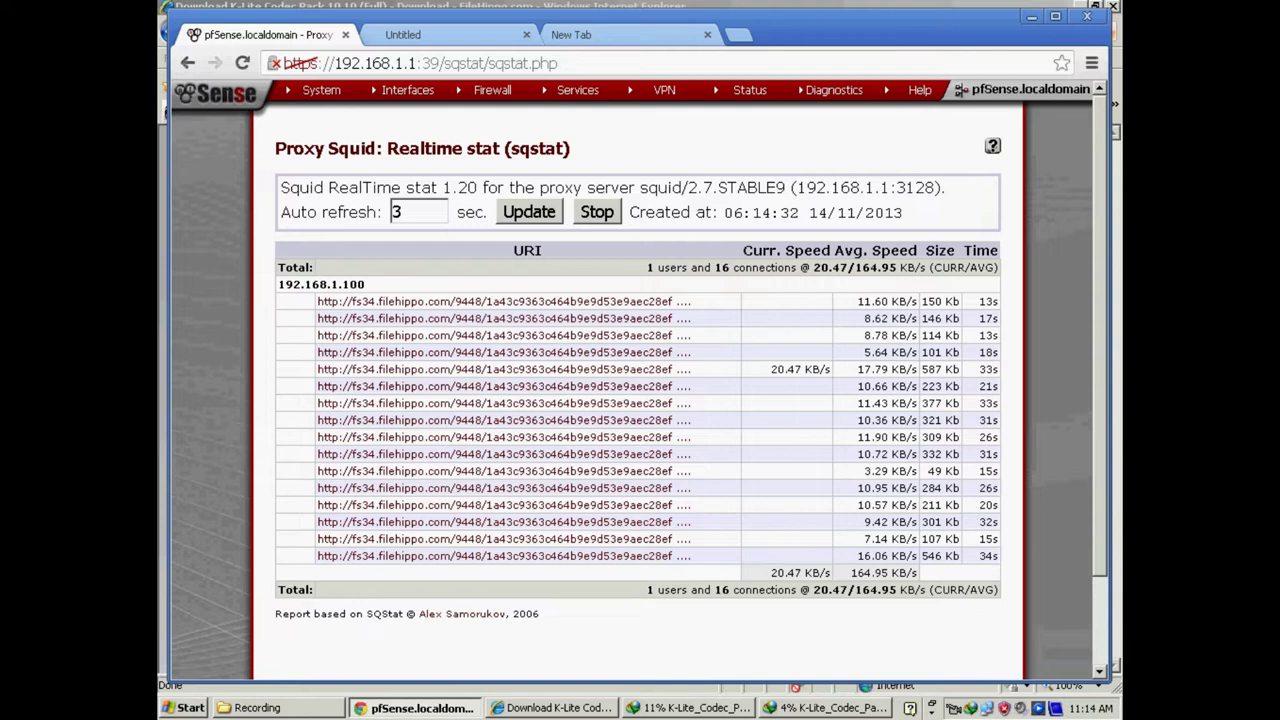
- Bring up the K-Lite Codec Pack download progress window and move it below the realtime proxy statistics table
left_click(818, 346)
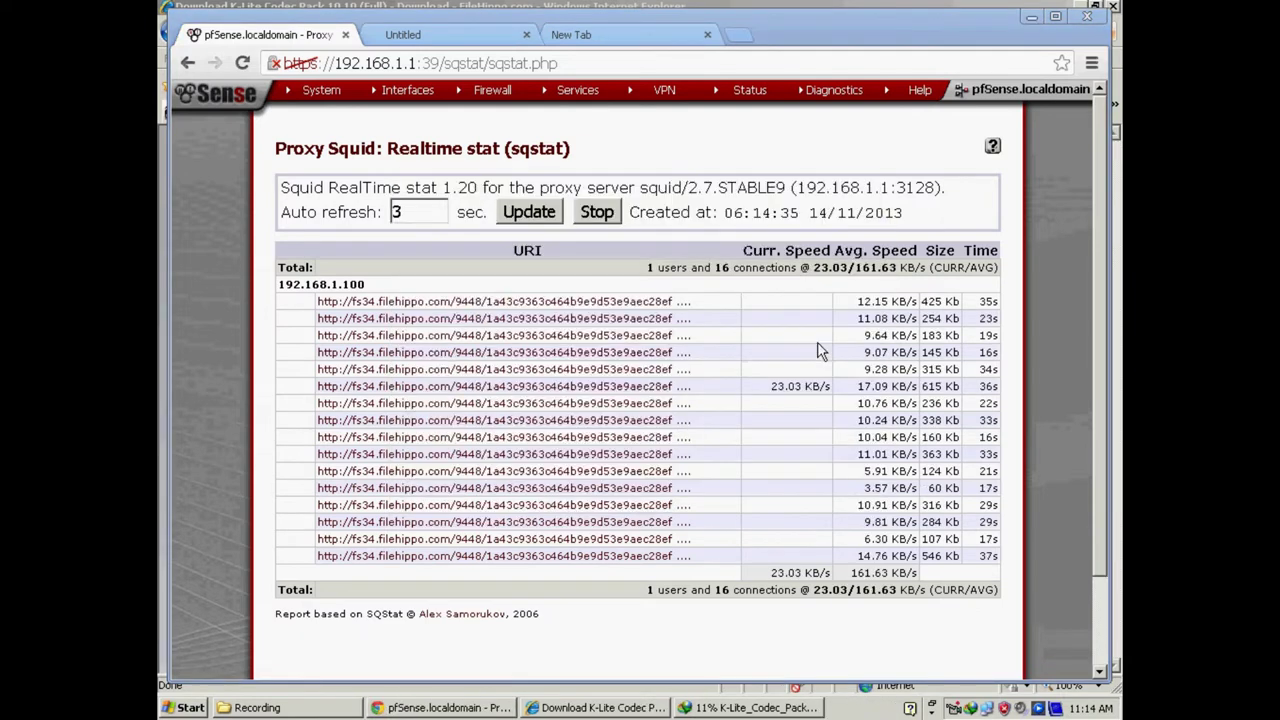
left_click(733, 708)
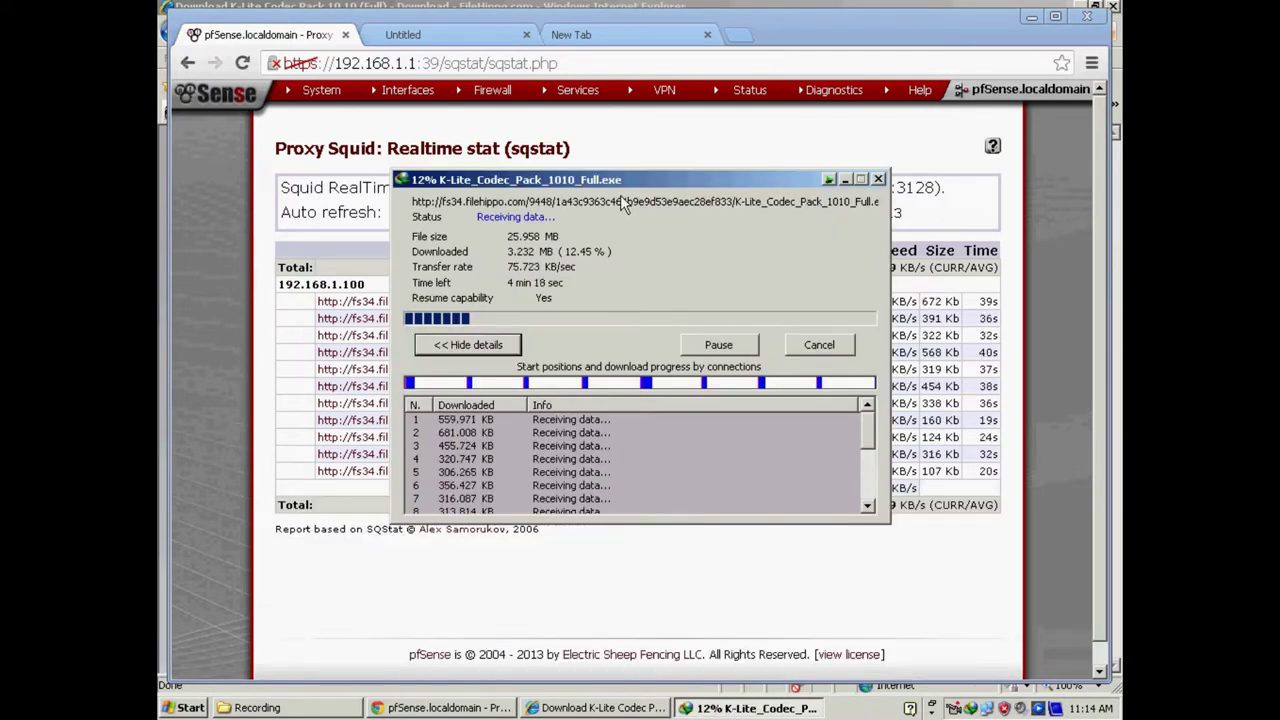
left_click_drag(621, 180, 717, 541)
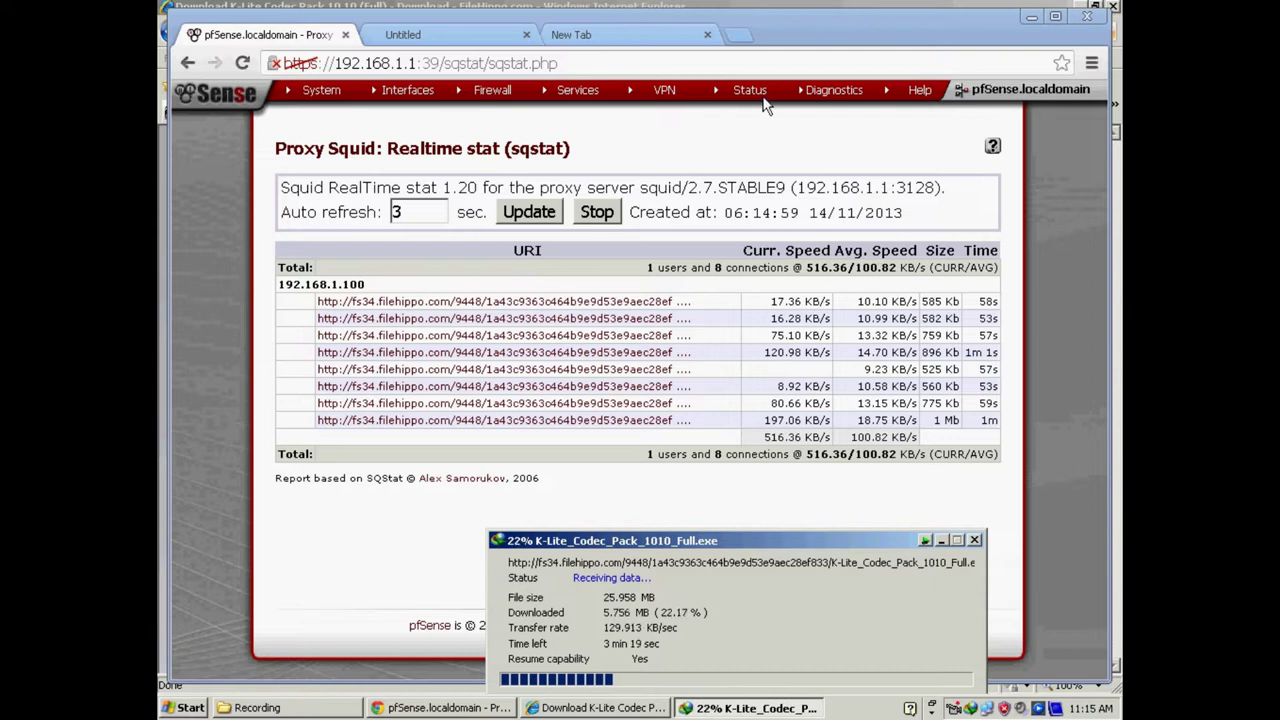
- Add the Gateways widget to the status dashboard and check the gateway entries it shows
mouse_move(749, 103)
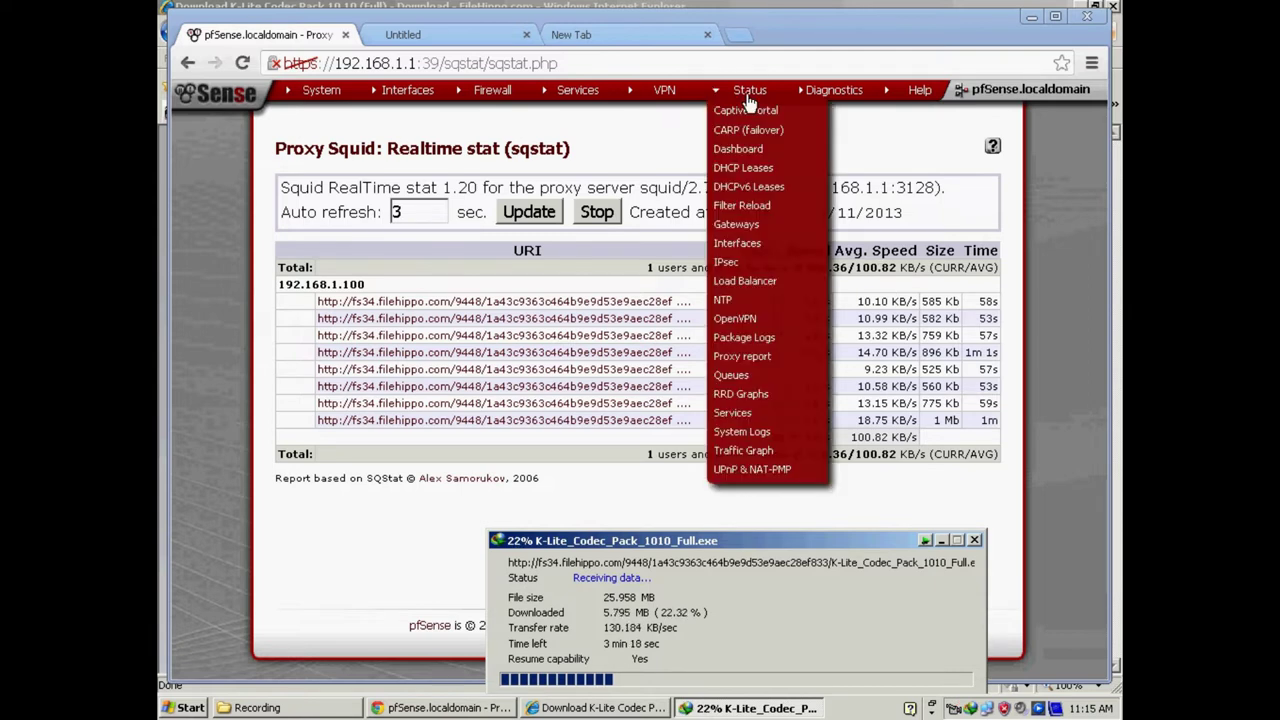
left_click(749, 152)
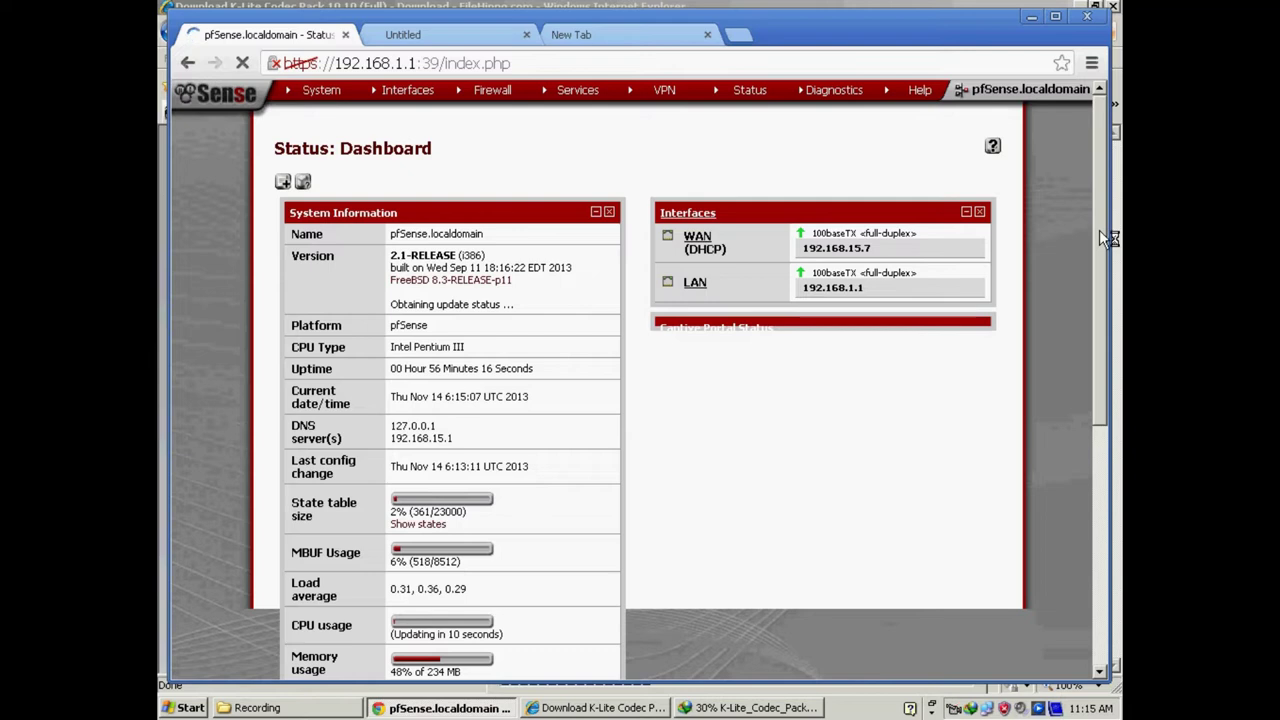
left_click_drag(1101, 237, 1099, 209)
left_click(283, 182)
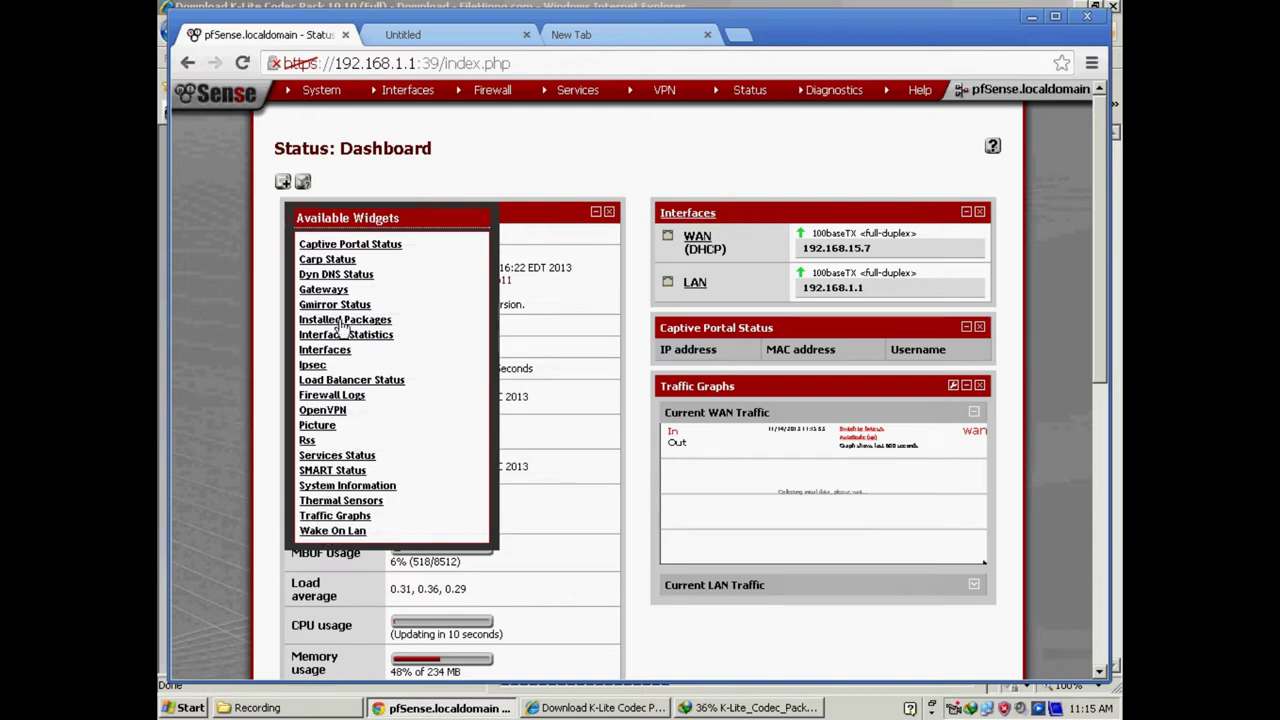
left_click(324, 291)
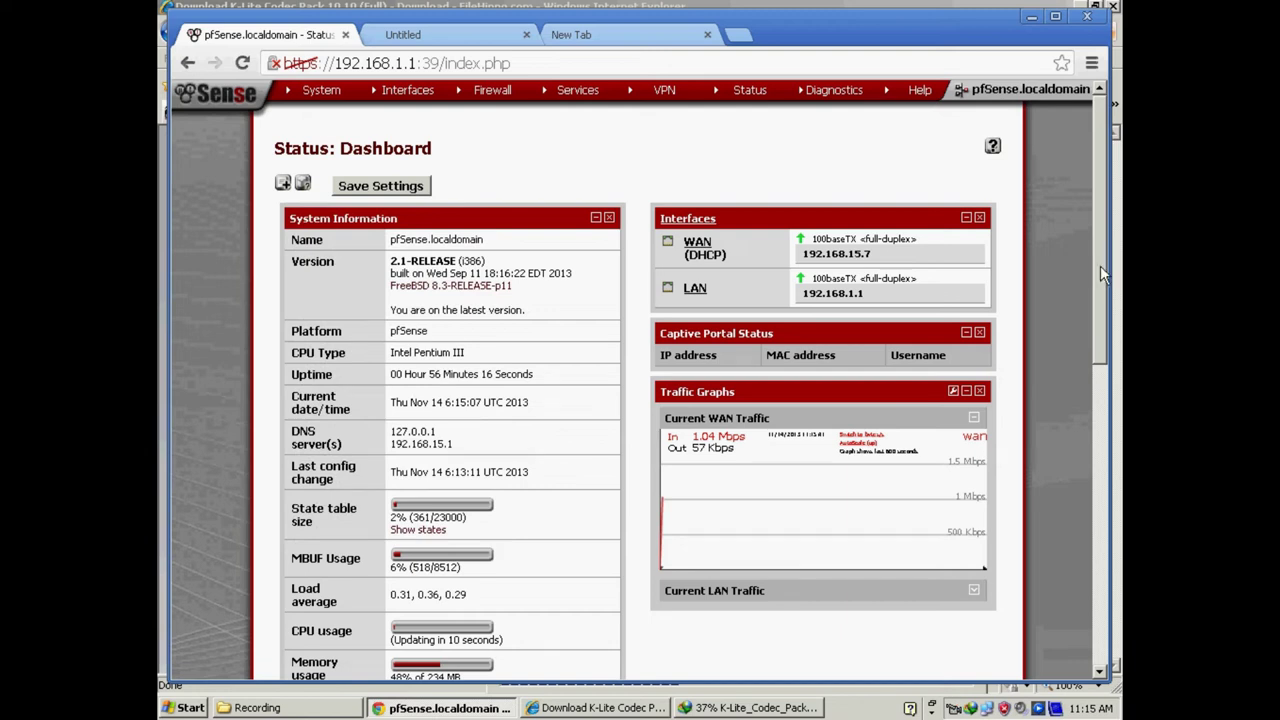
scroll(1104, 279, "down", 1)
scroll(1078, 447, "down", 5)
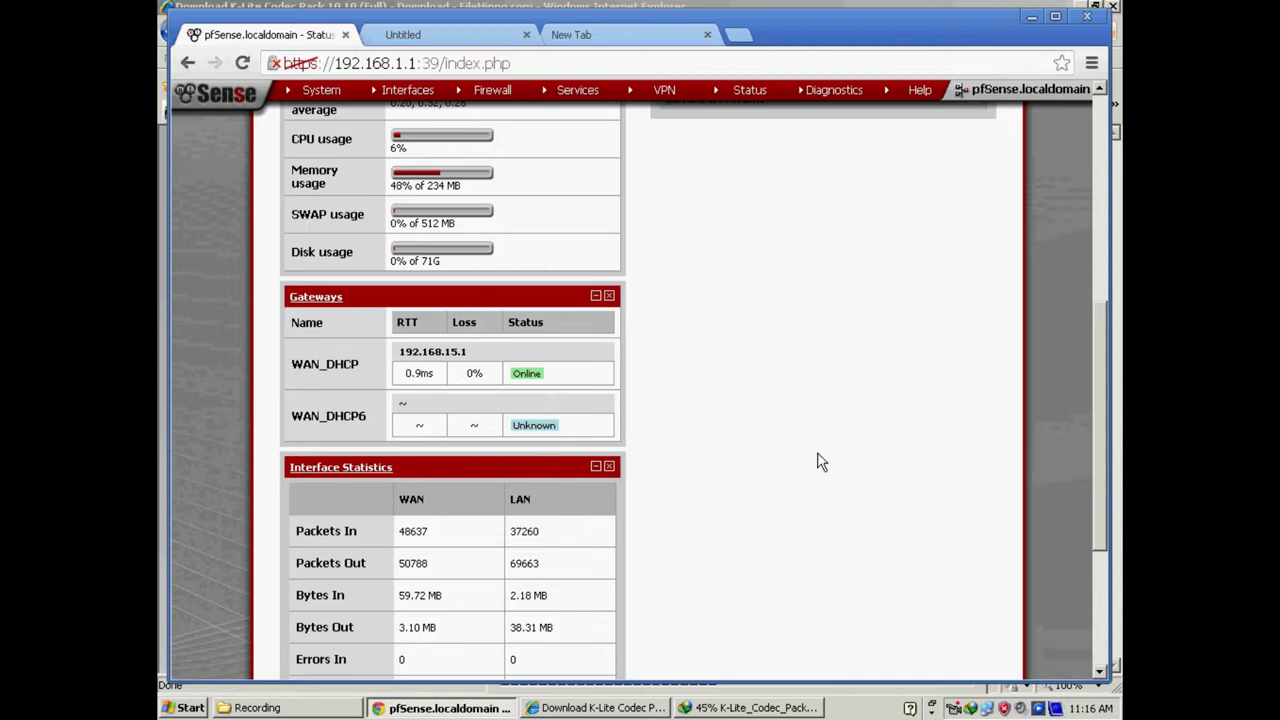
scroll(818, 458, "up", 5)
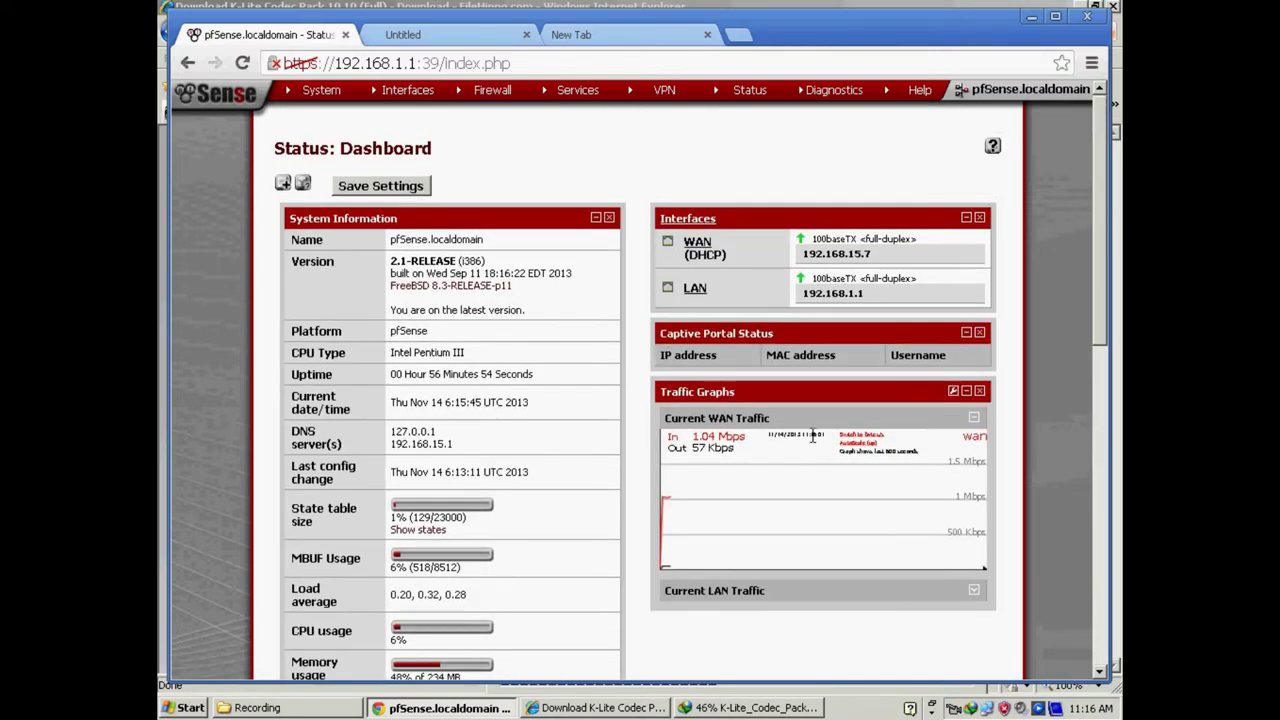
- Open the Wake on LAN service page and set its interface to LAN
mouse_move(584, 102)
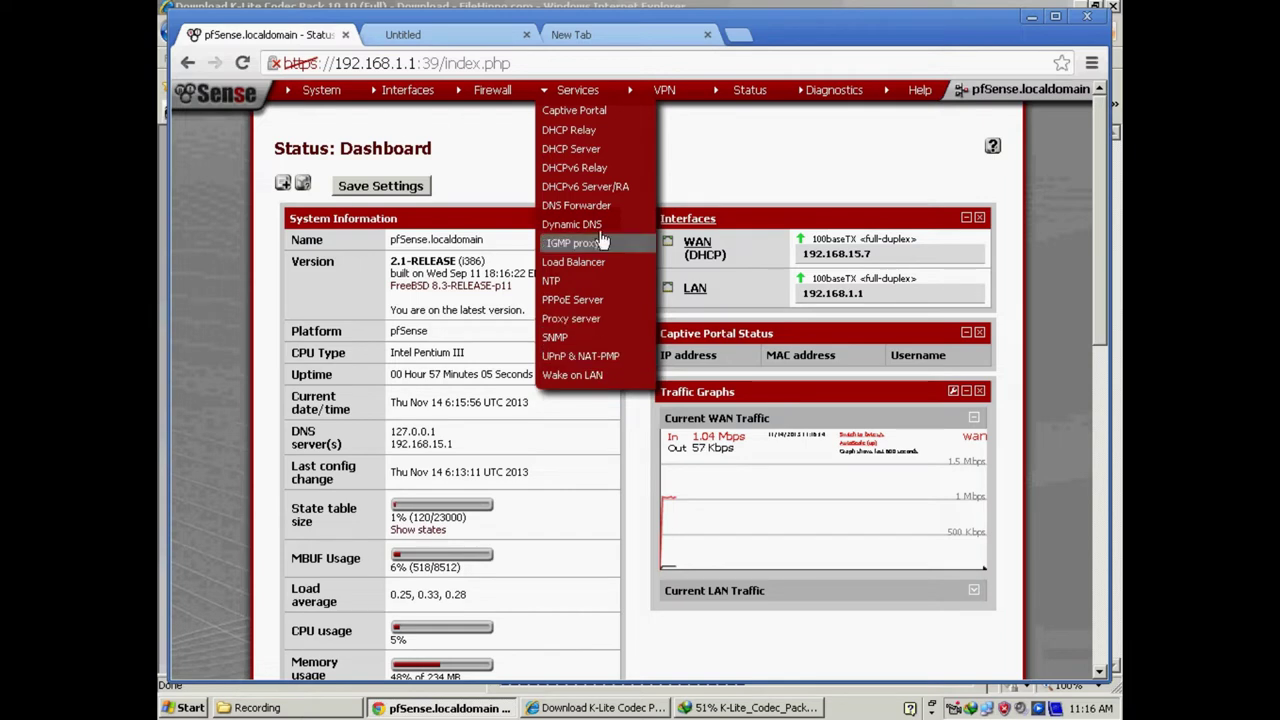
left_click(602, 383)
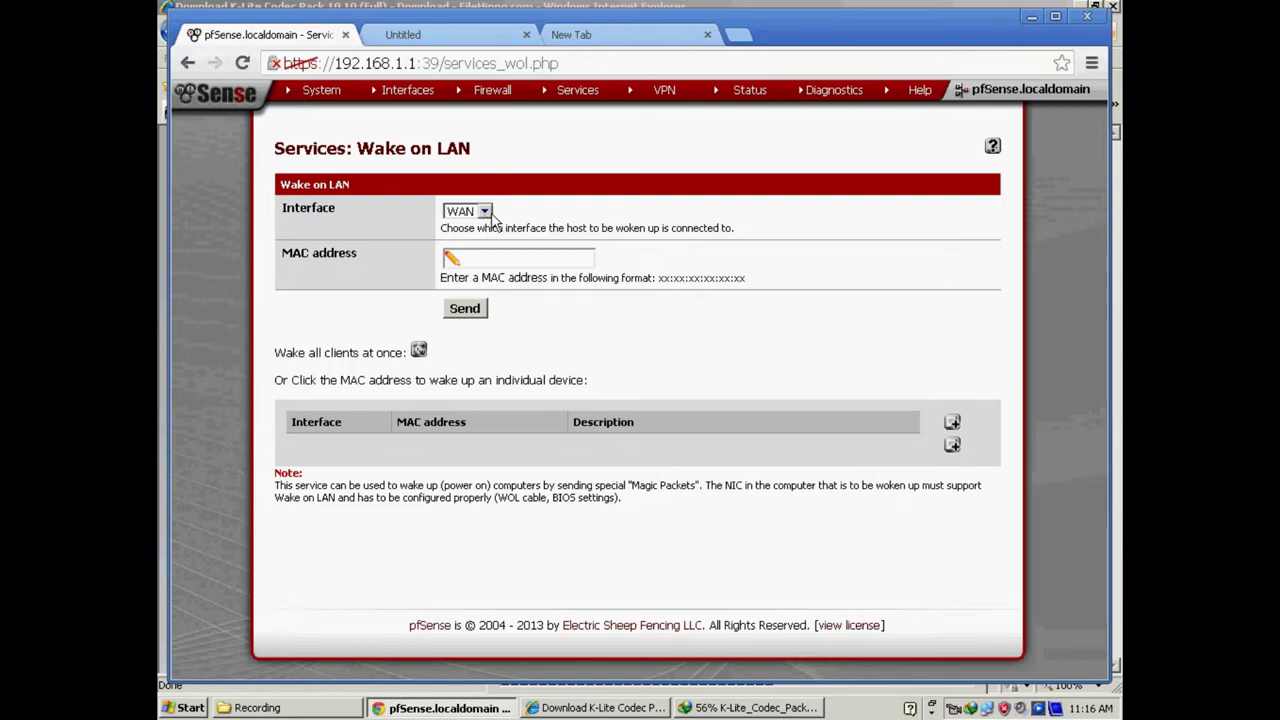
left_click(486, 213)
left_click(468, 243)
left_click(490, 260)
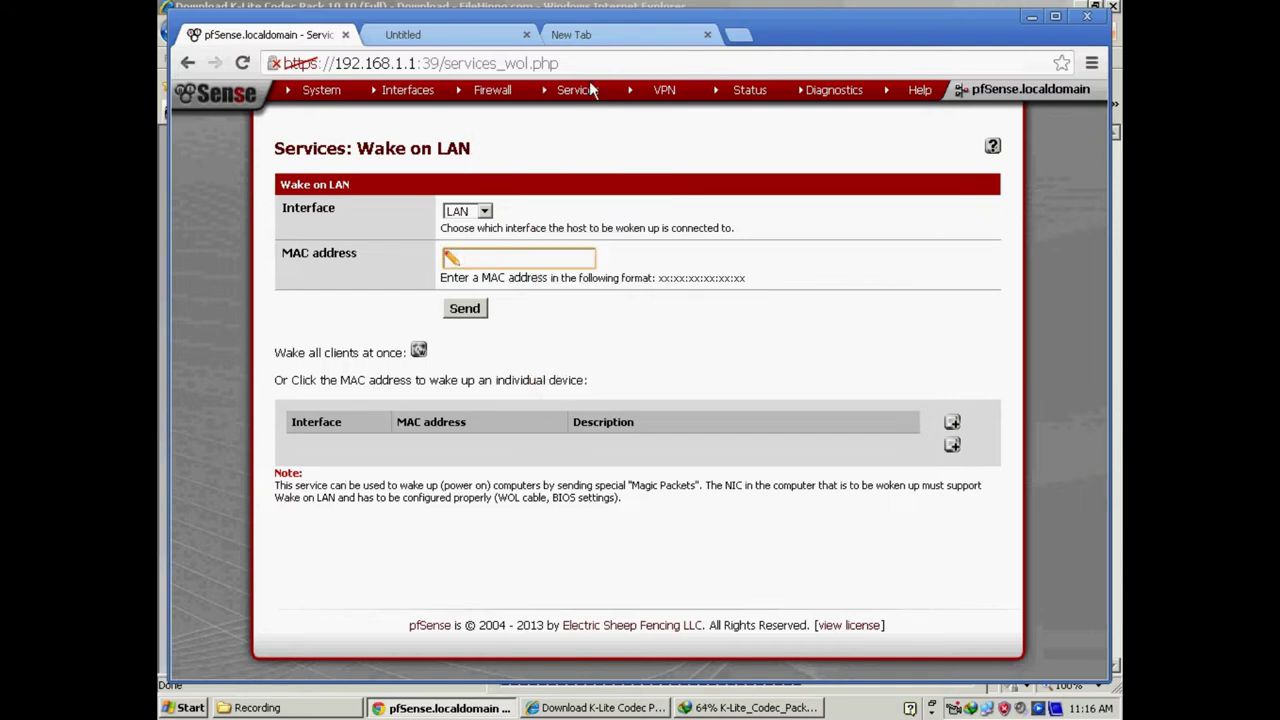
mouse_move(485, 94)
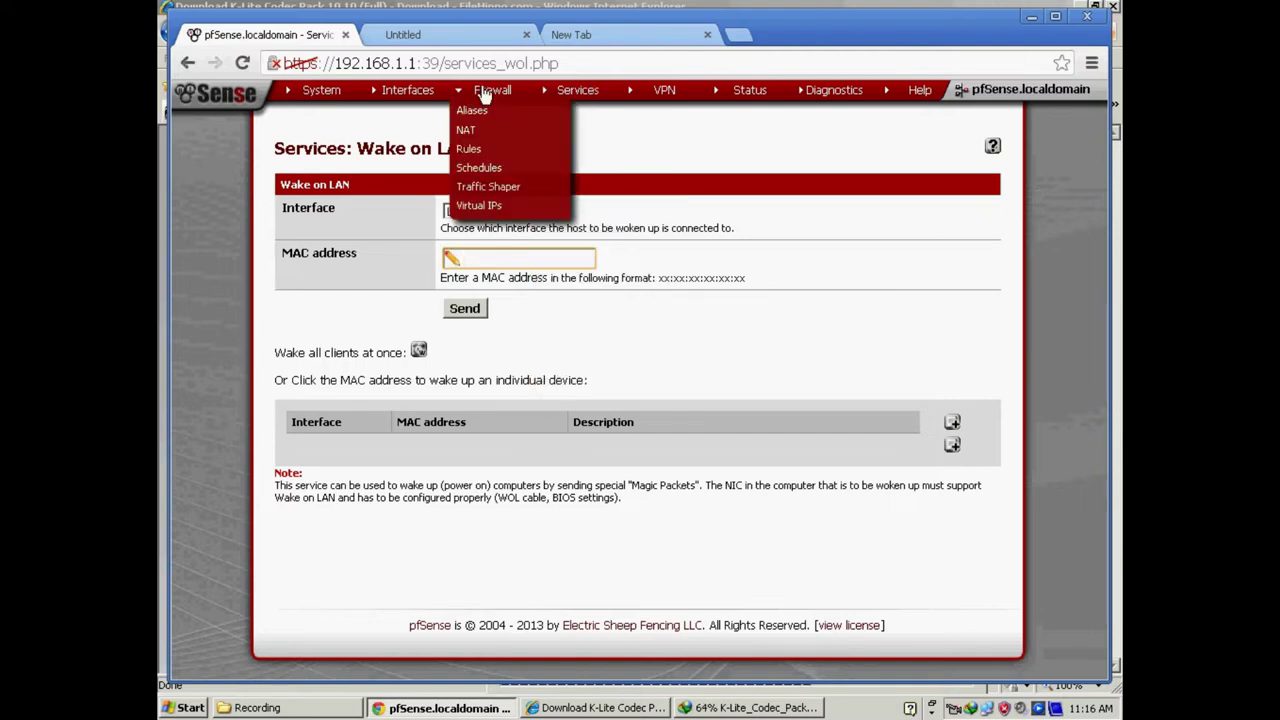
mouse_move(418, 94)
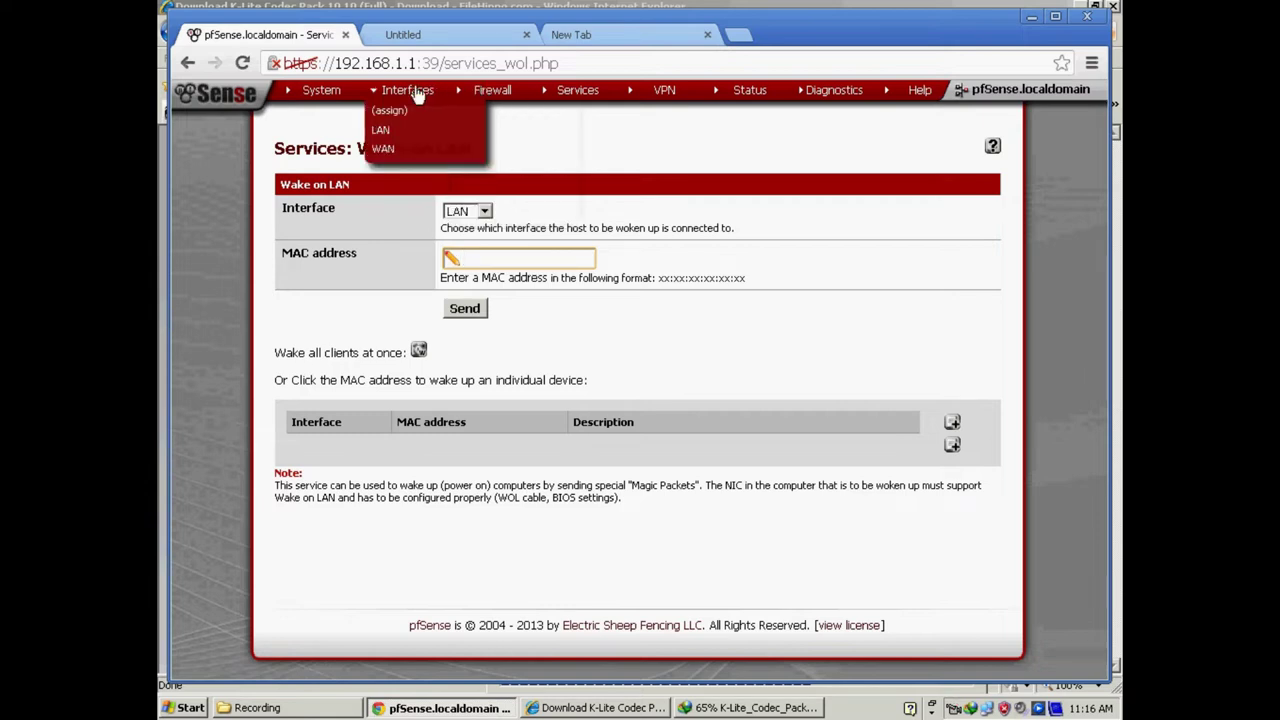
mouse_move(325, 93)
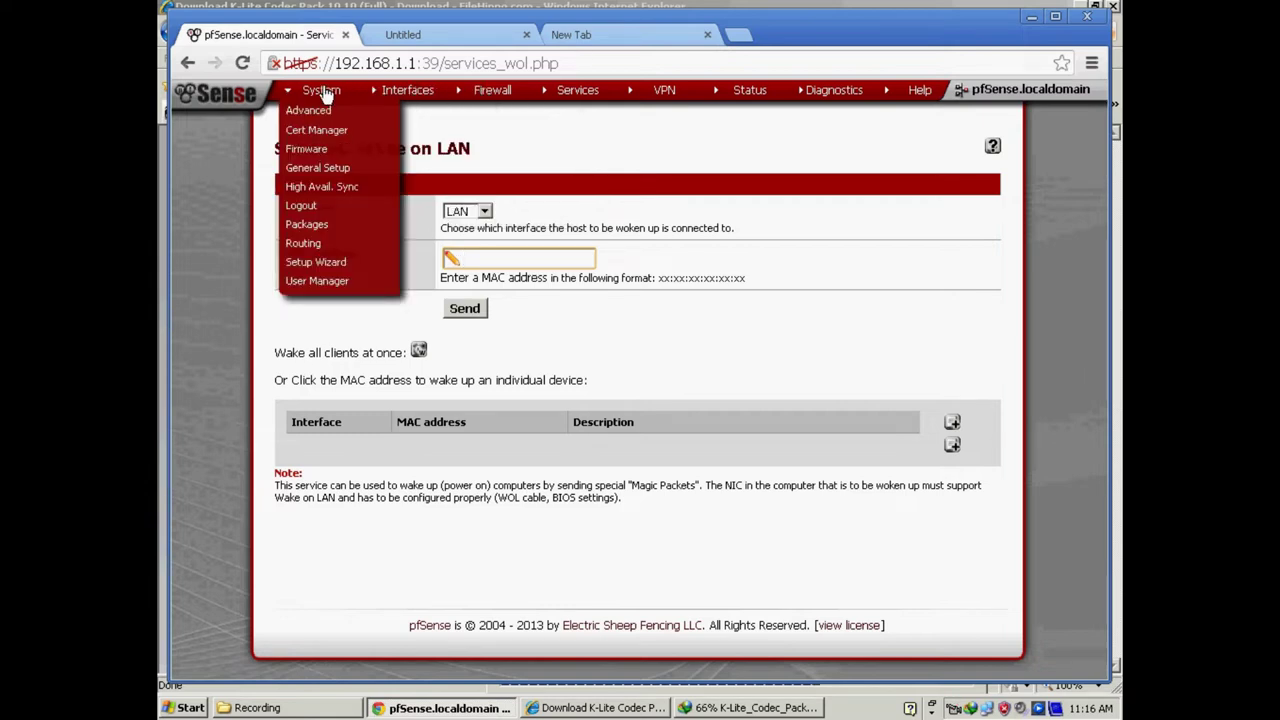
mouse_move(766, 98)
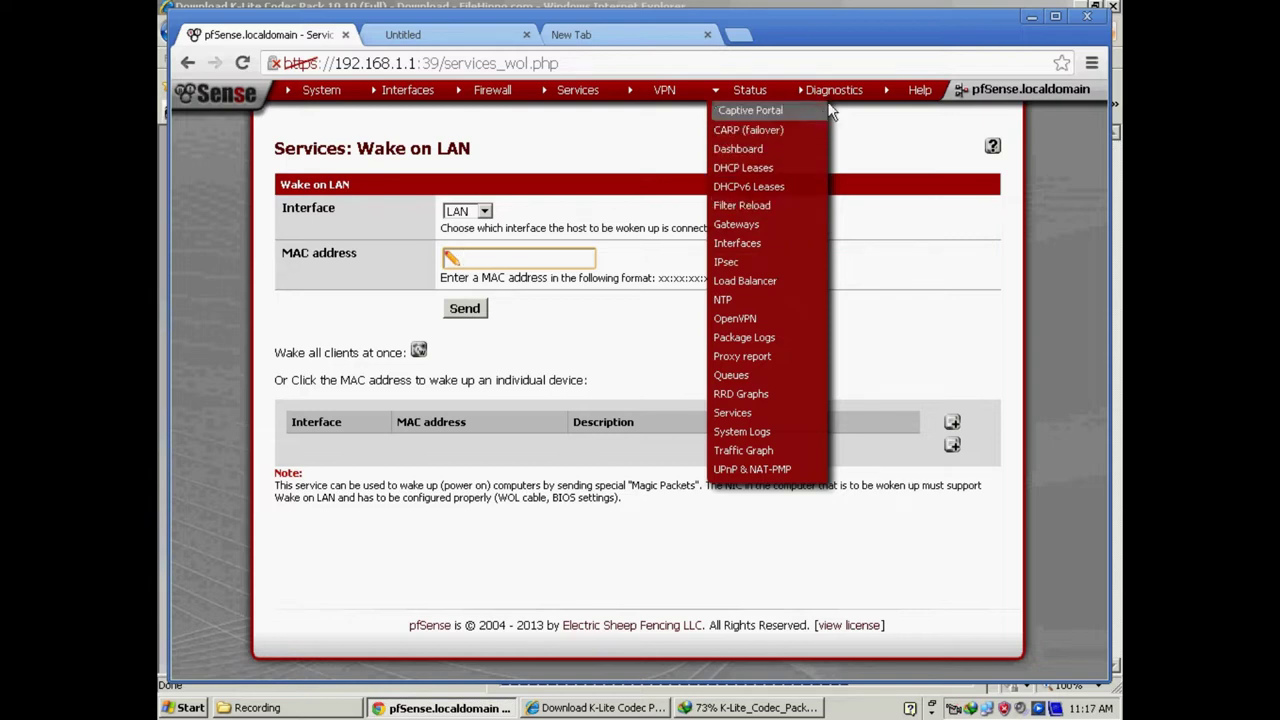
- Open the Test Port diagnostics page and bring up the K-Lite download progress window, moving it clear of the form's fields
mouse_move(836, 95)
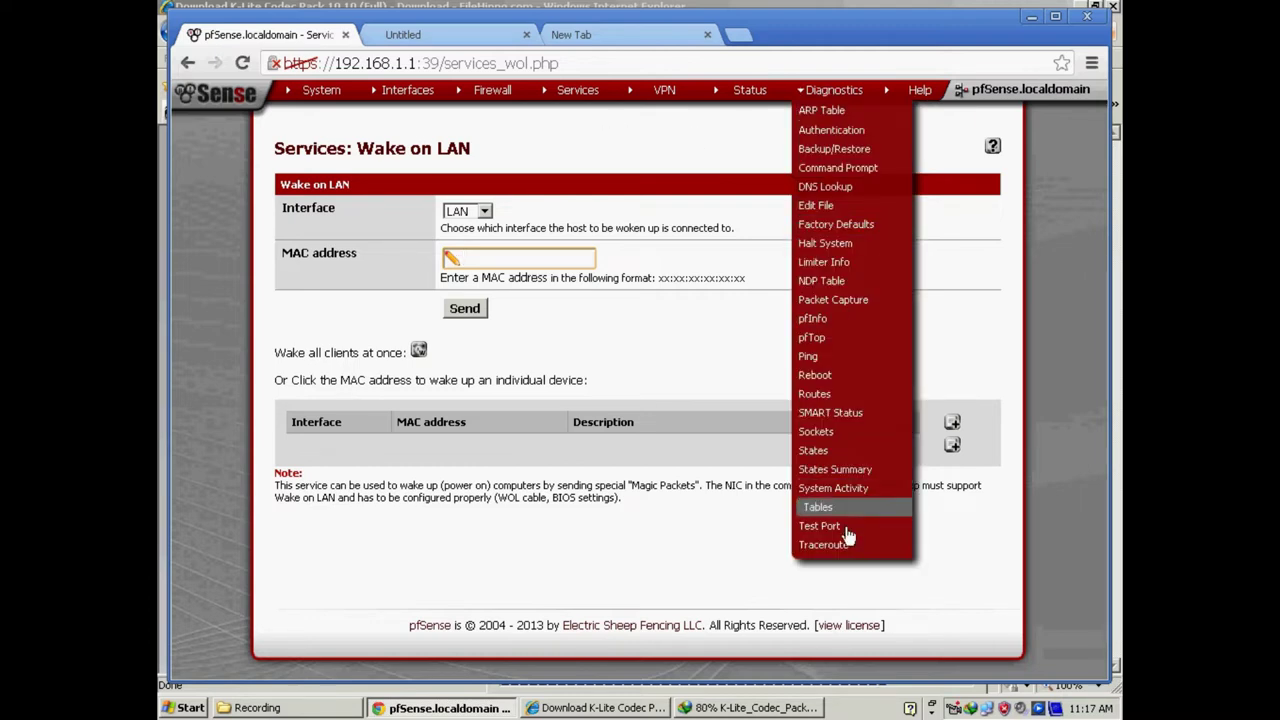
left_click(836, 530)
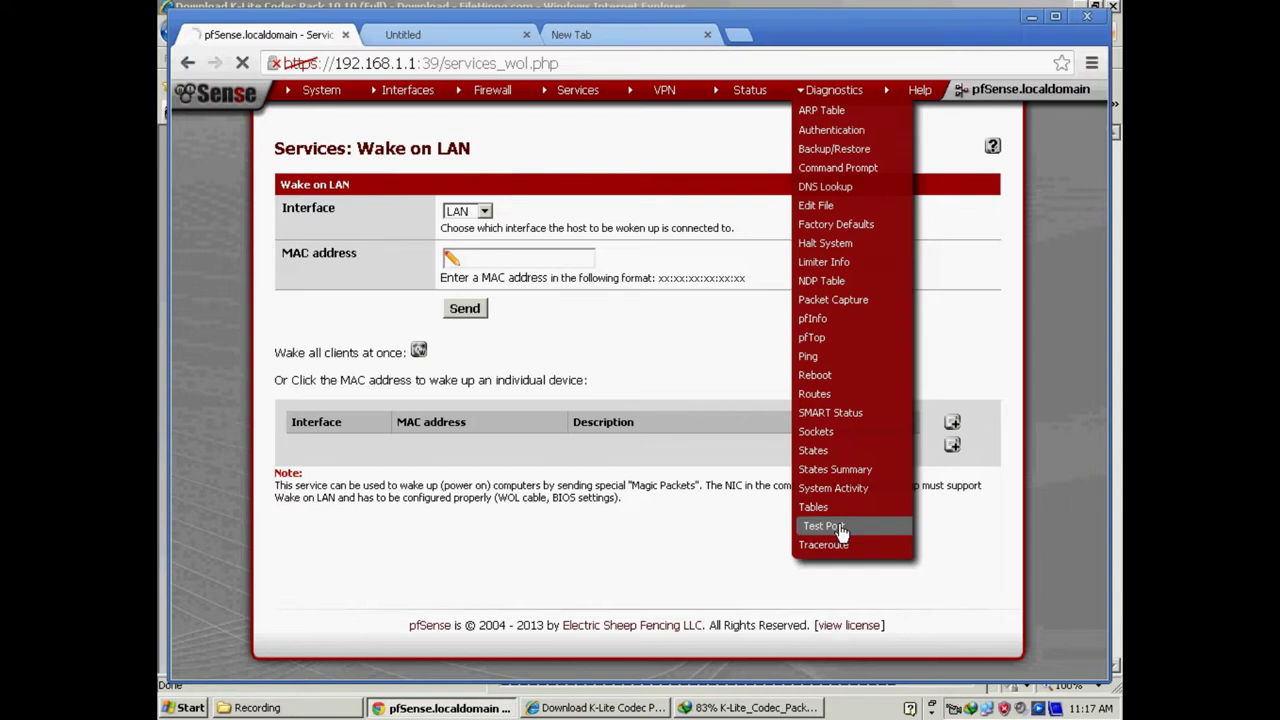
left_click(772, 710)
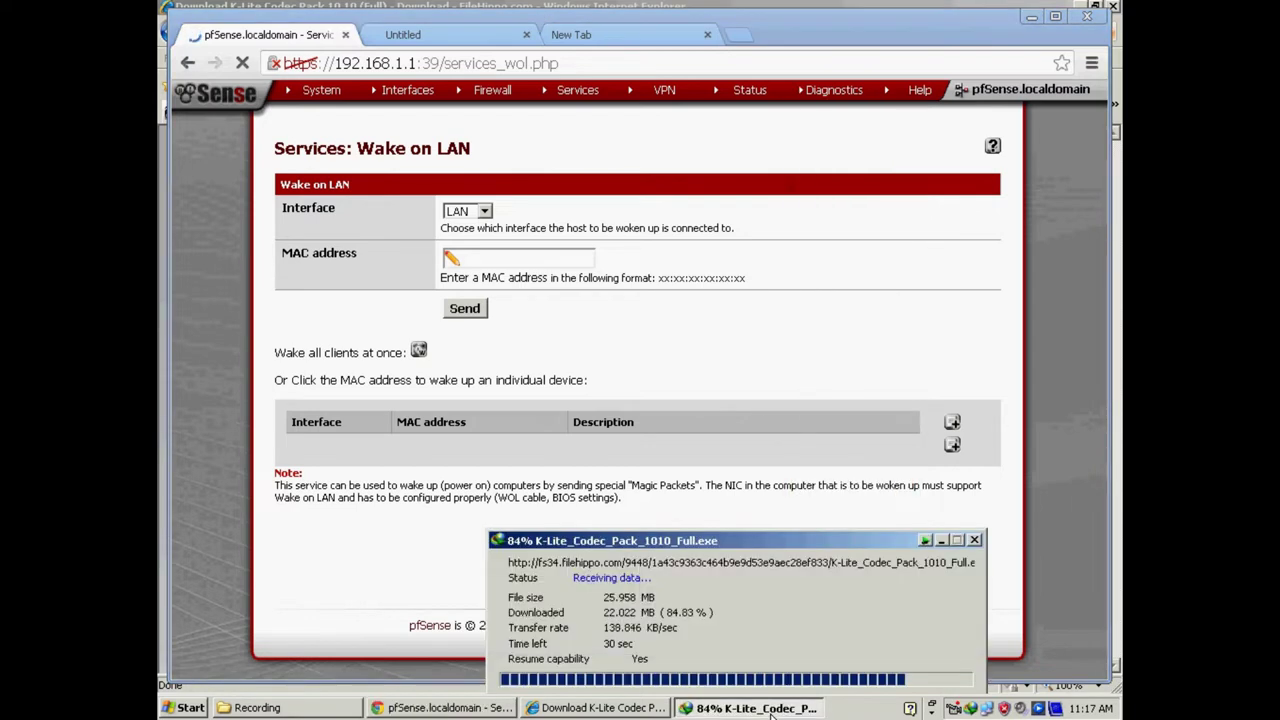
left_click_drag(676, 549, 632, 406)
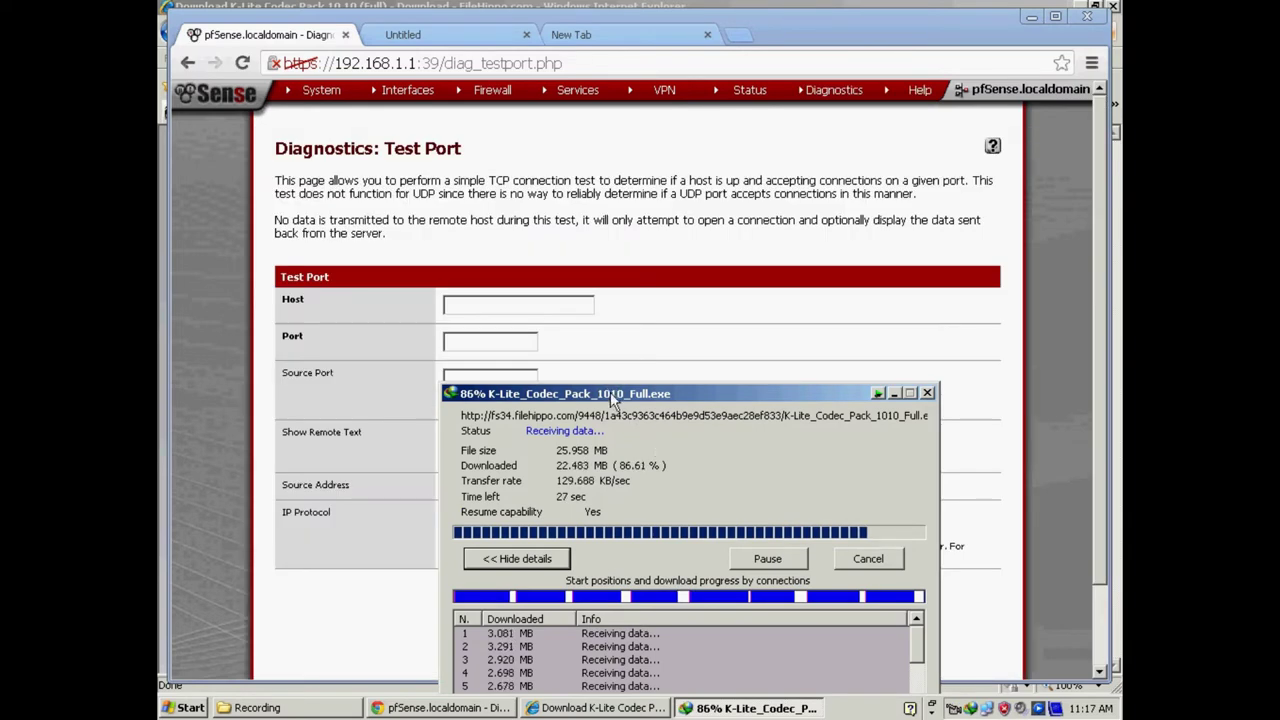
left_click_drag(614, 398, 805, 416)
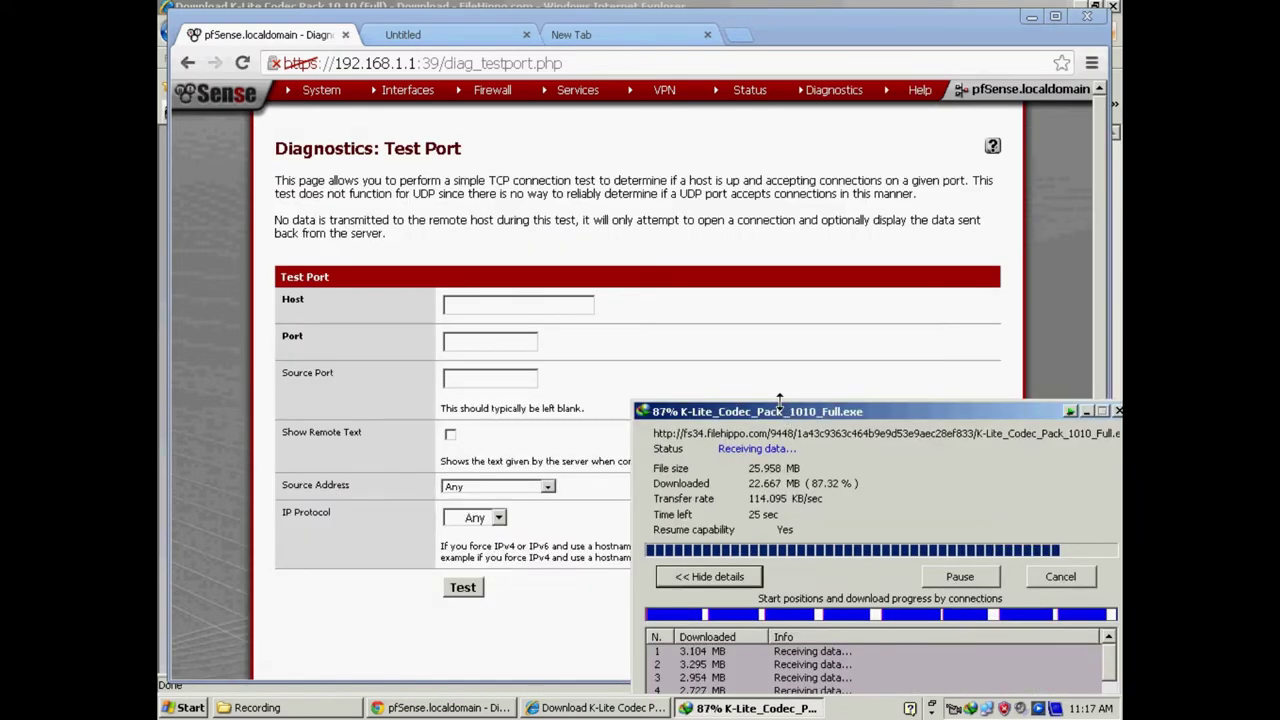
- Look through the source address options of the port test and dismiss the download completion dialog
left_click(491, 304)
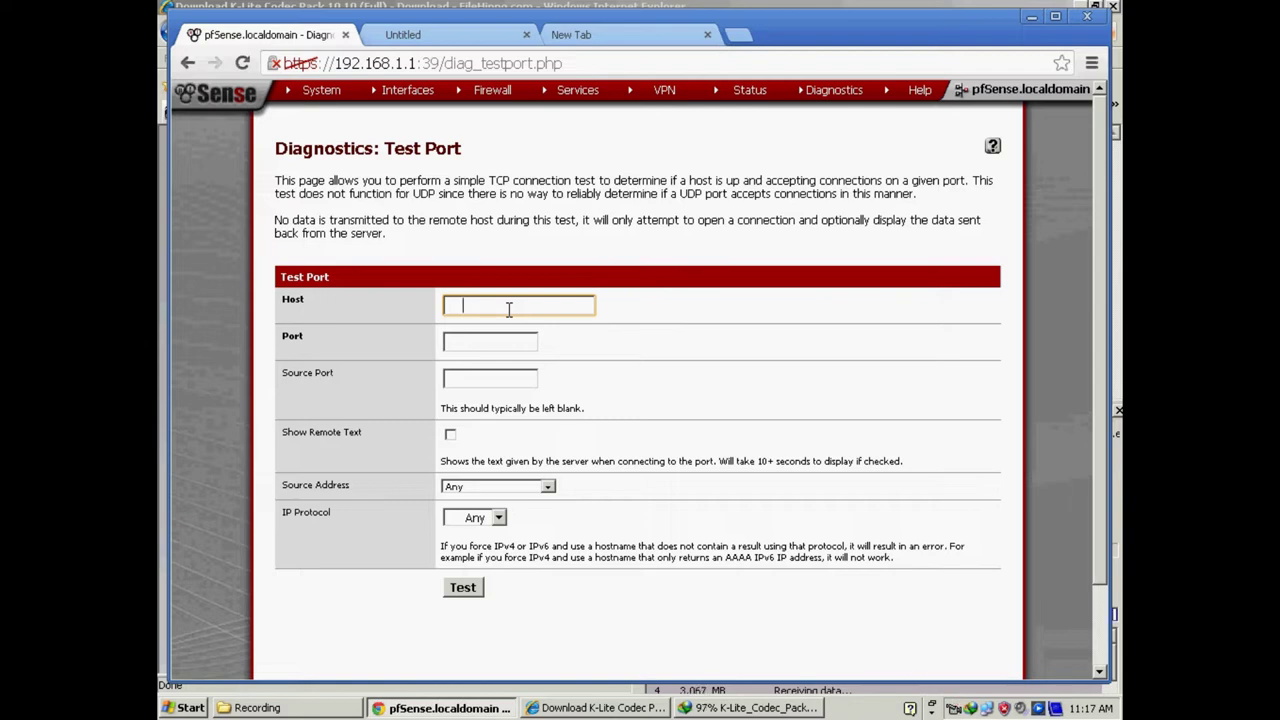
left_click(548, 488)
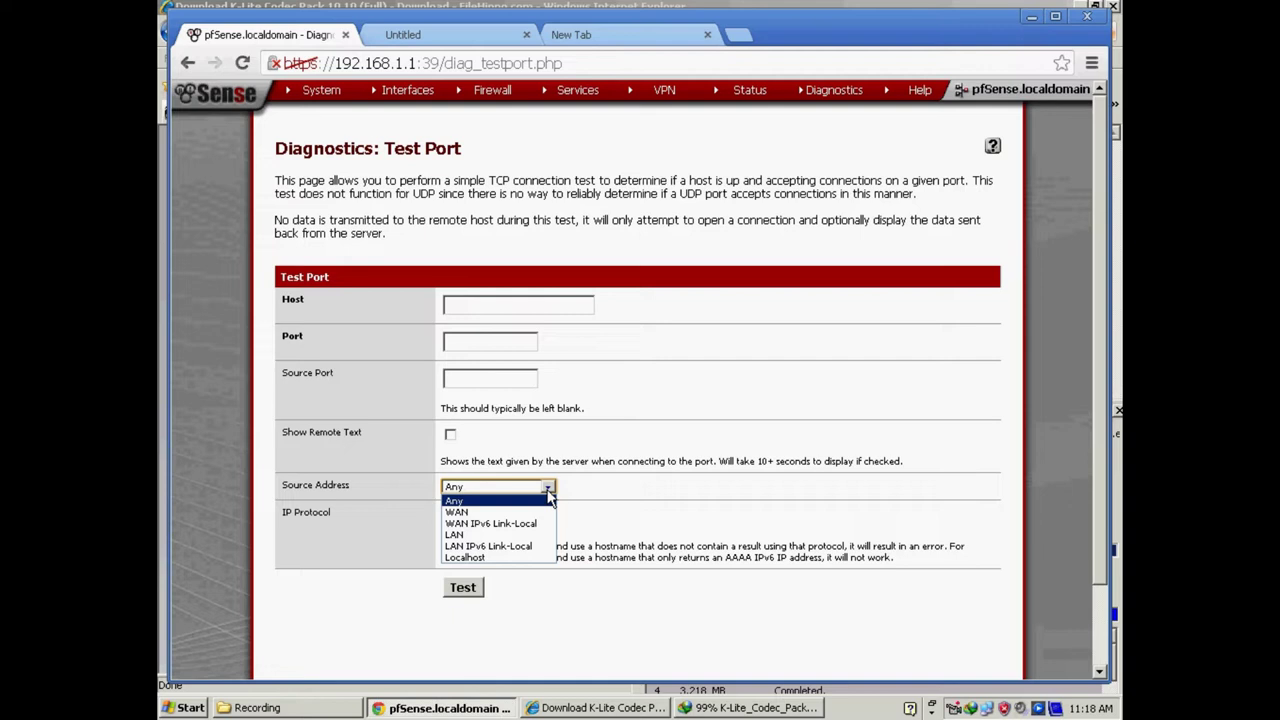
left_click(548, 487)
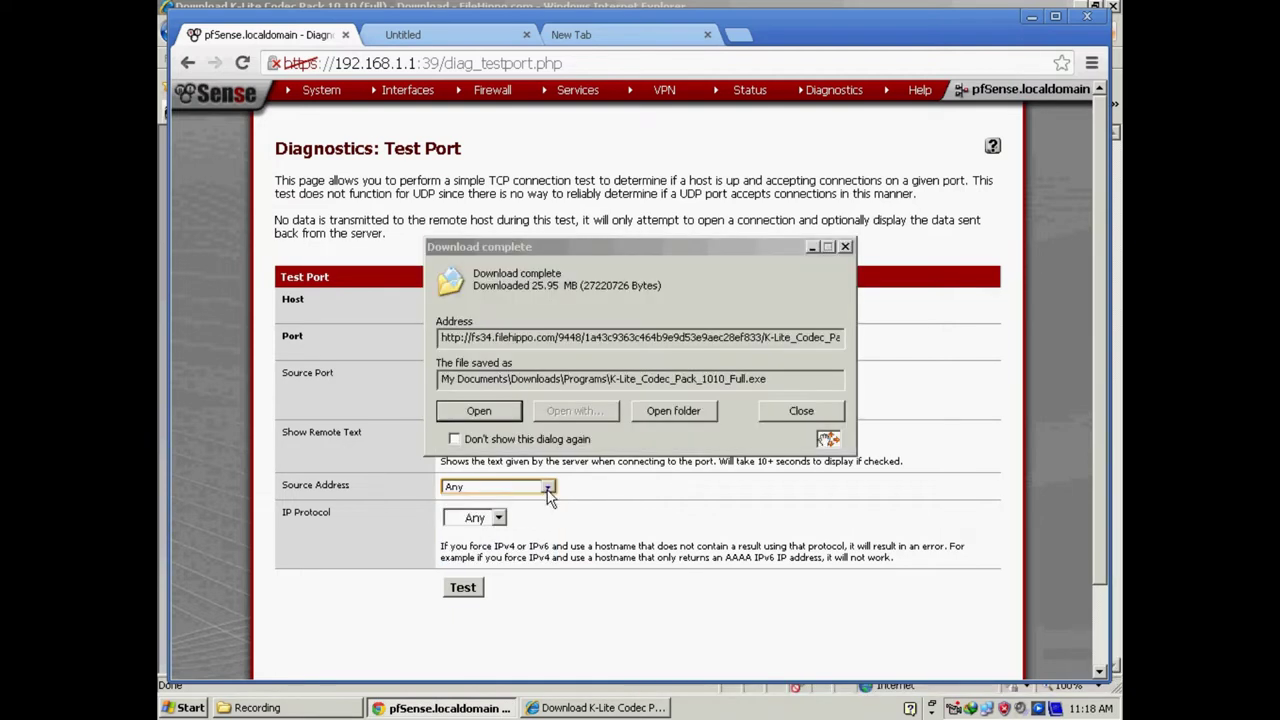
left_click(790, 410)
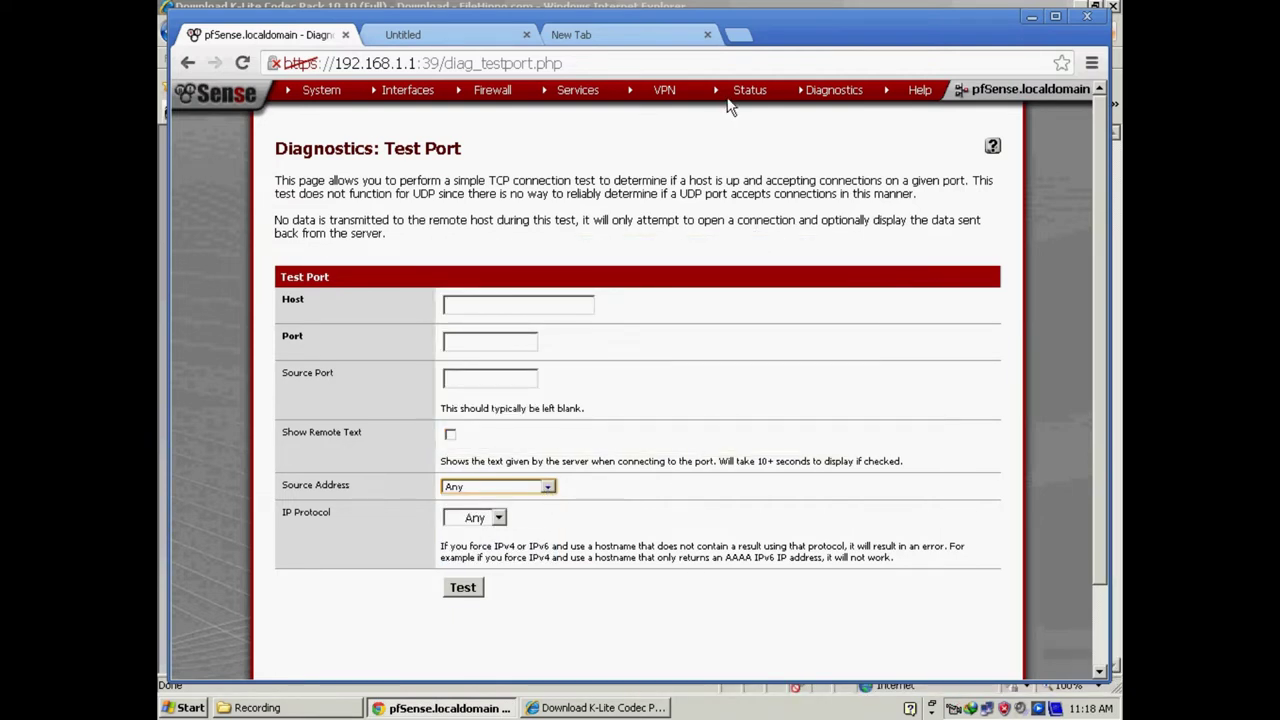
- Open the proxy report settings and switch to the proxy state view
mouse_move(574, 100)
mouse_move(755, 92)
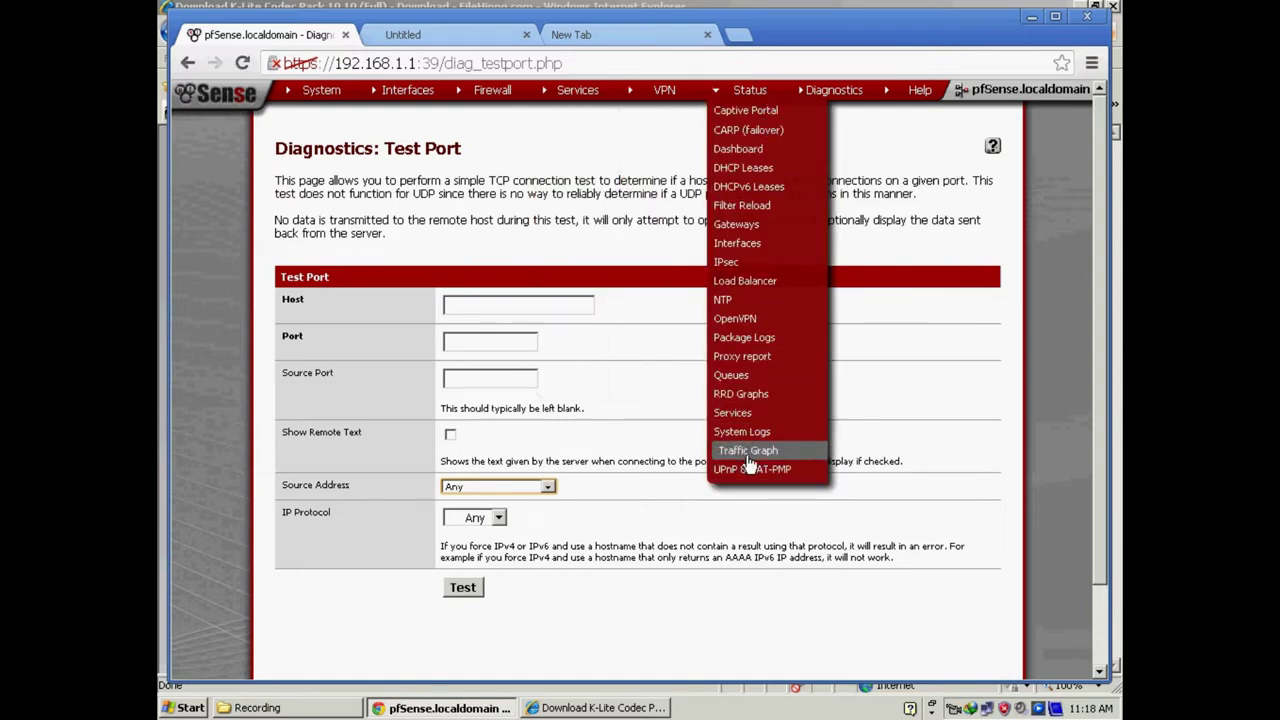
left_click(745, 357)
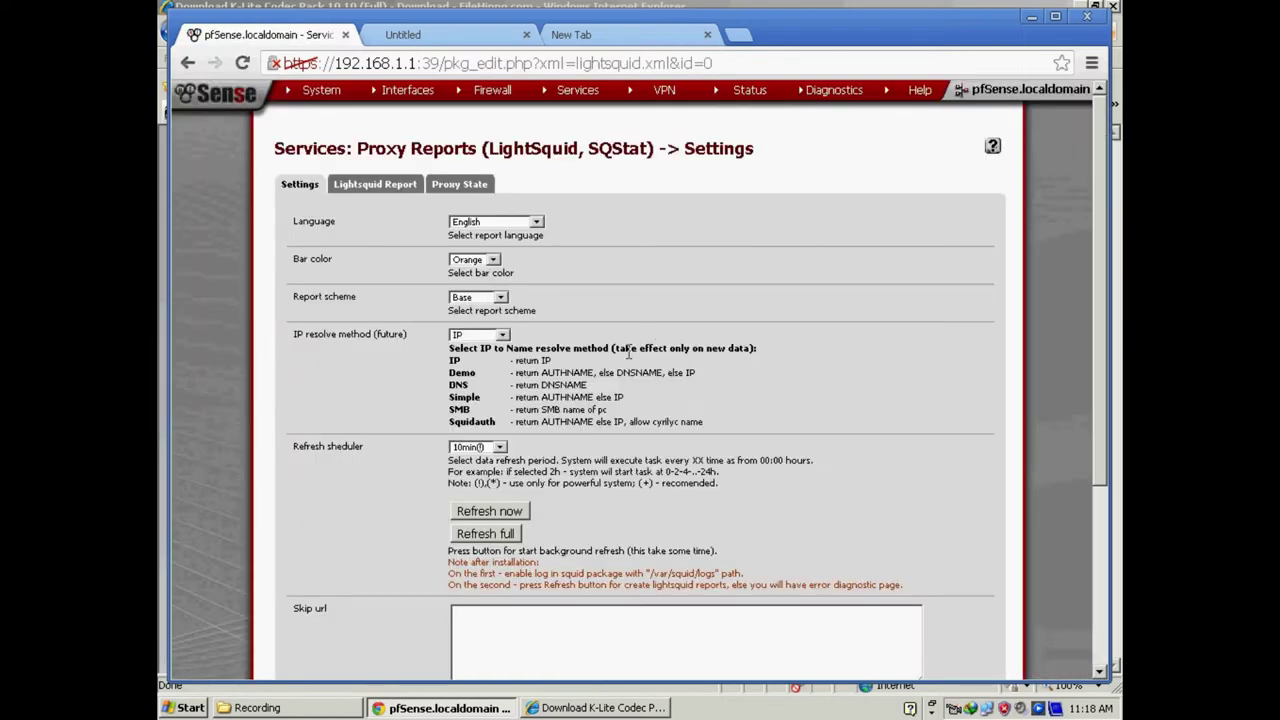
left_click(460, 184)
- Install the bandwidthd package from the package manager's list of available packages
mouse_move(309, 92)
left_click(322, 229)
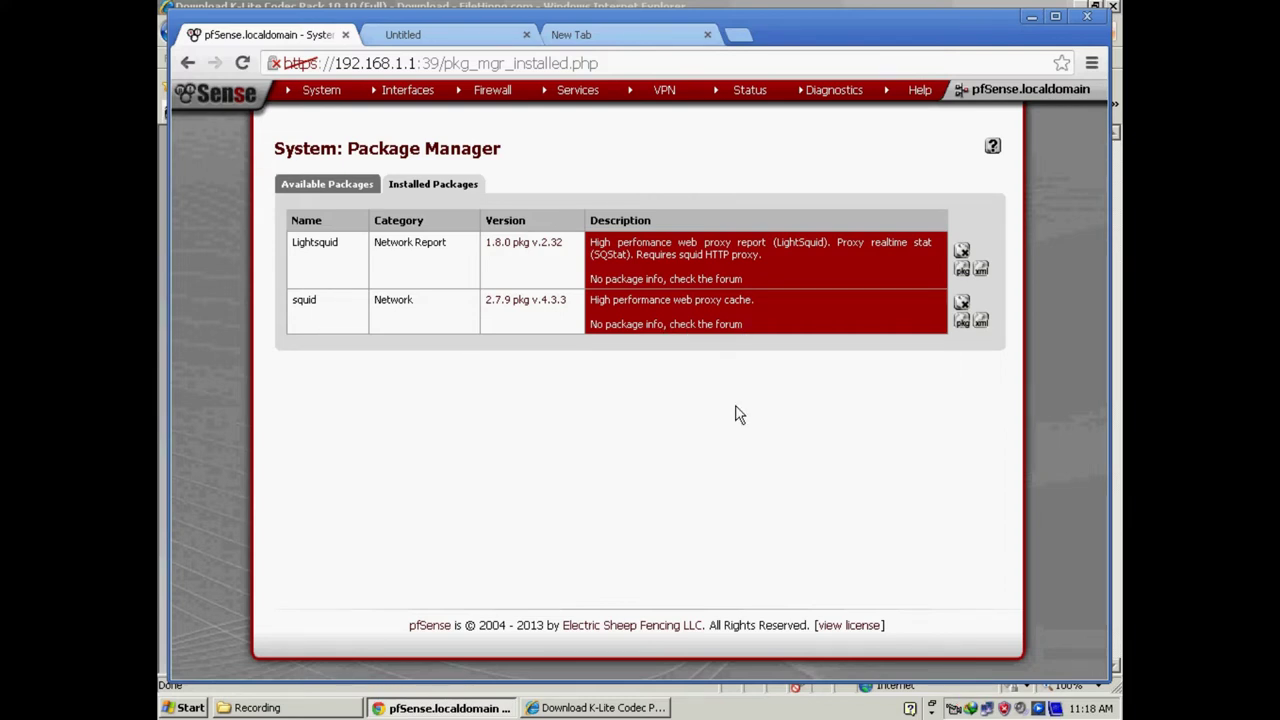
left_click(337, 192)
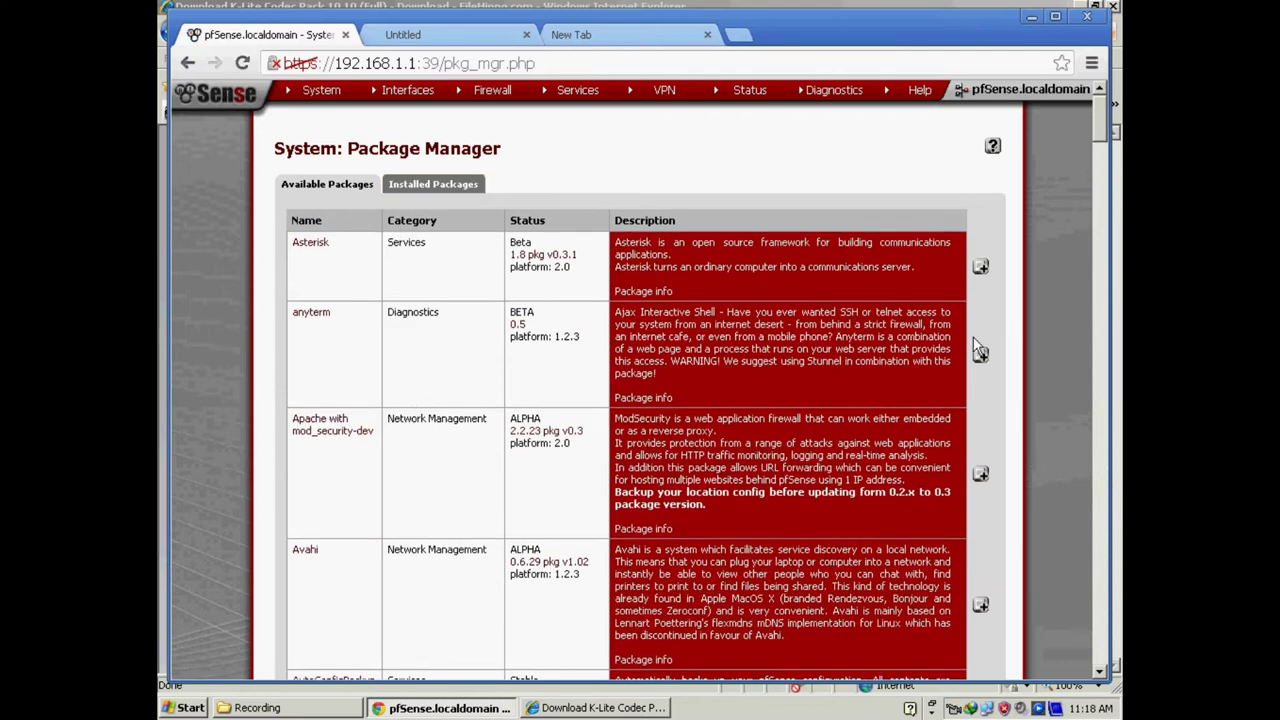
left_click_drag(1098, 125, 1098, 167)
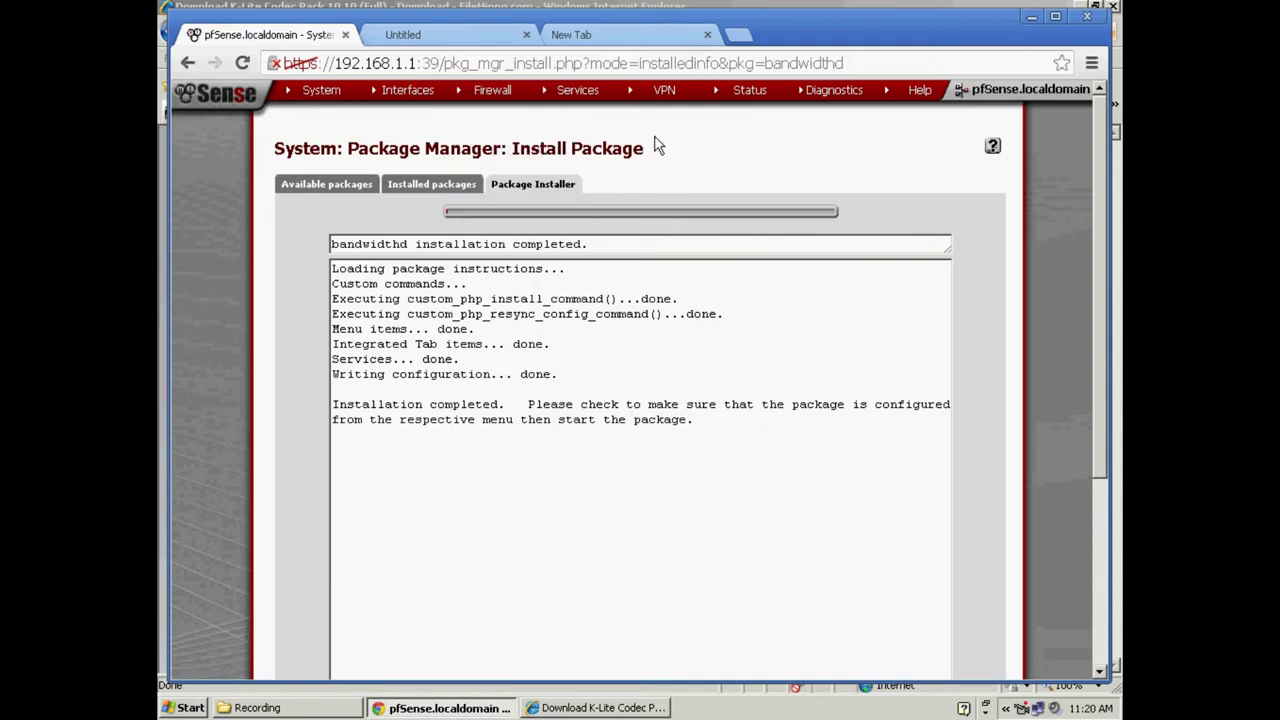
- Enable bandwidthd in the BandwidthD service settings with LAN as the interface it binds to
mouse_move(578, 92)
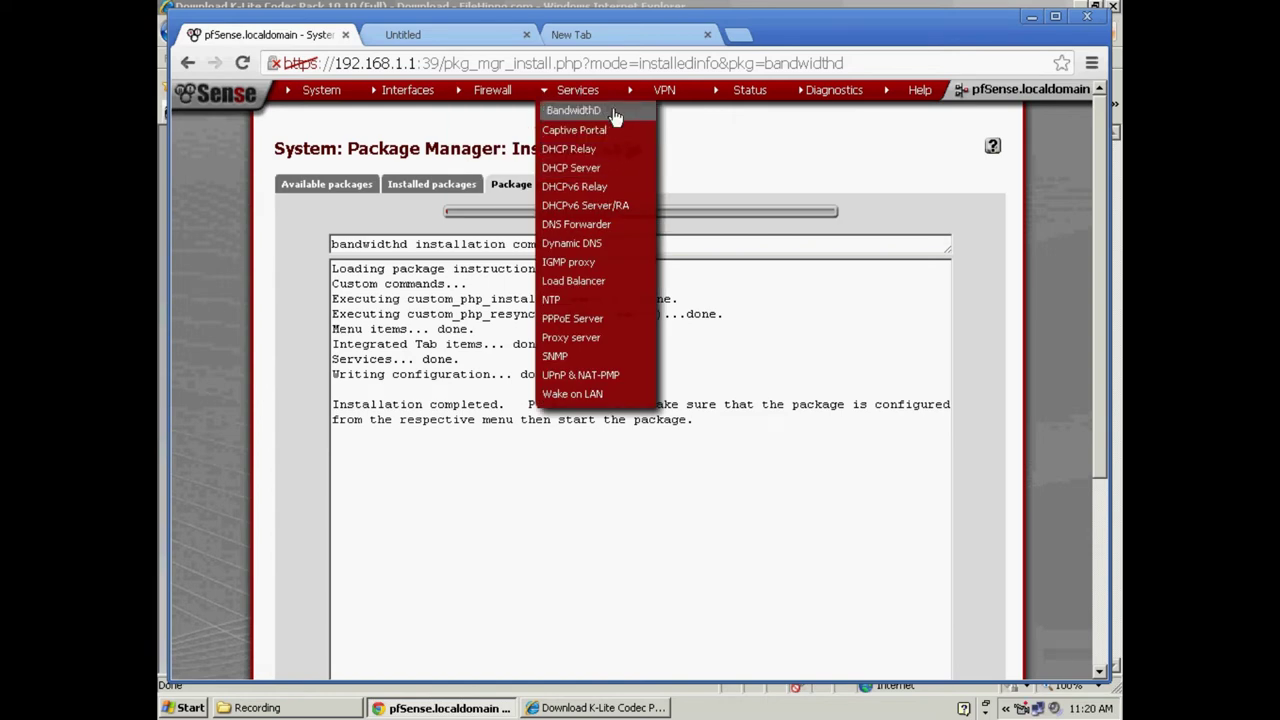
left_click(617, 114)
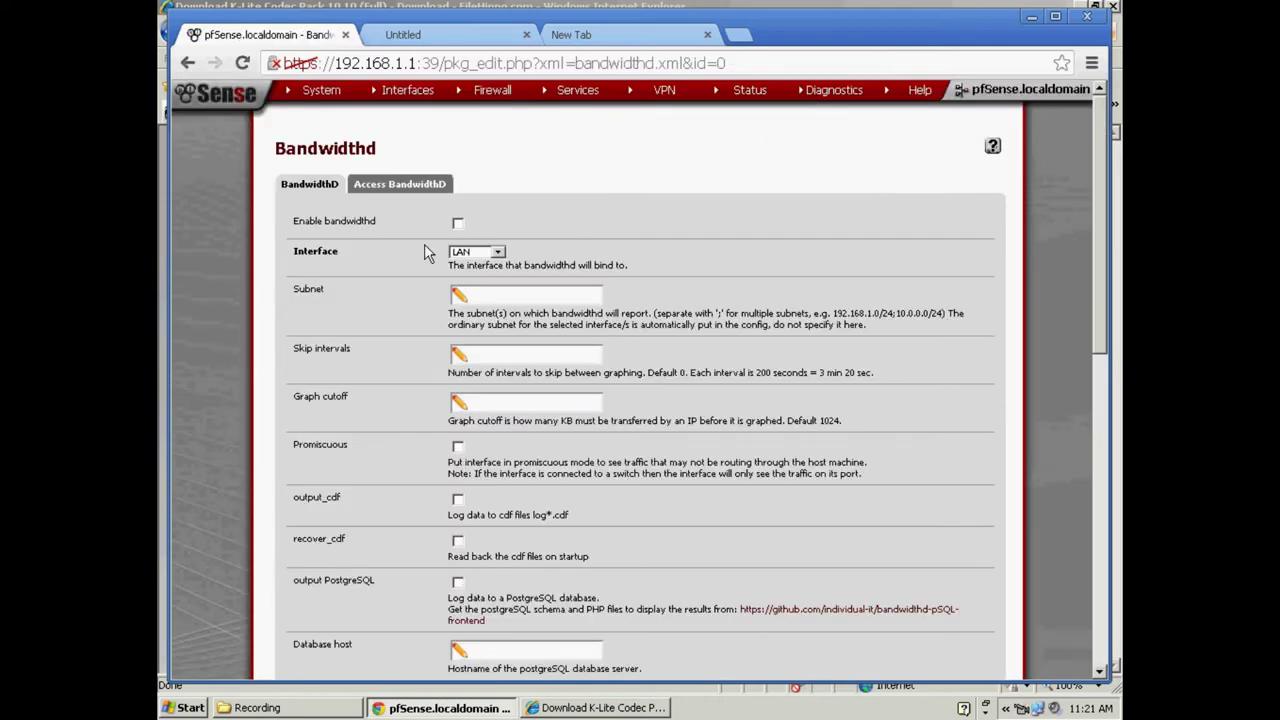
left_click(457, 222)
scroll(648, 273, "down", 1)
left_click(498, 158)
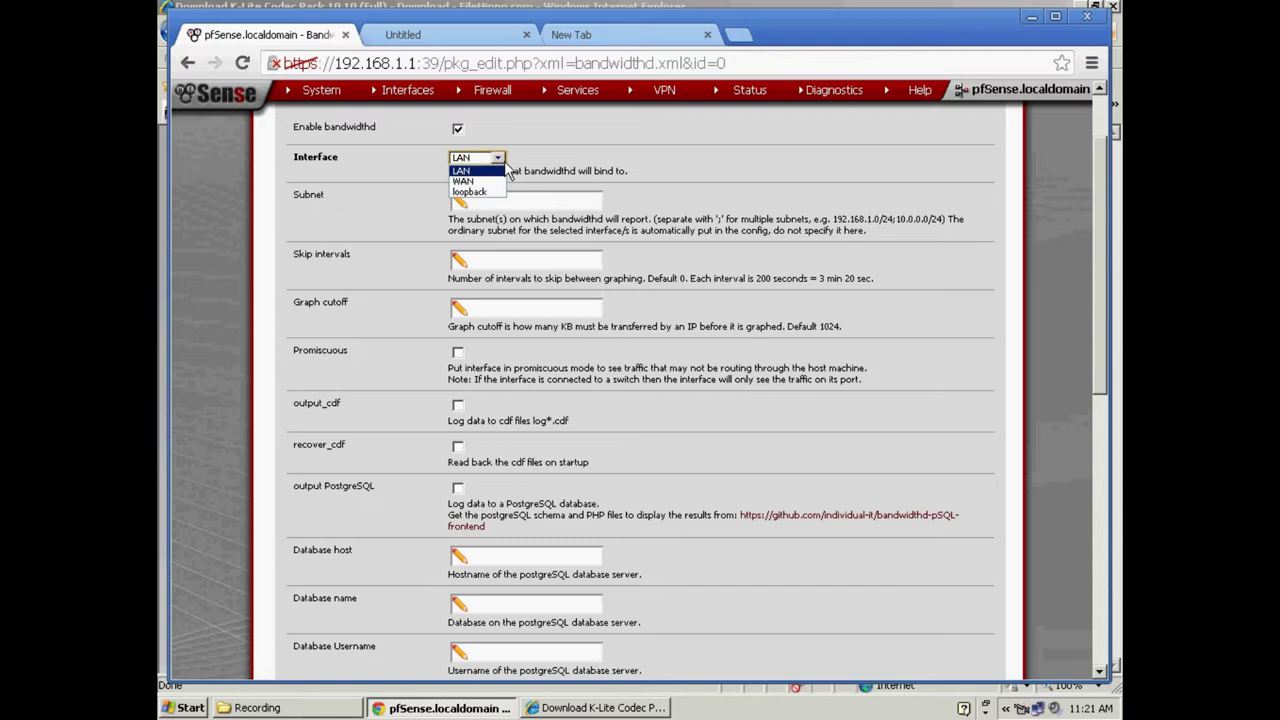
left_click(504, 171)
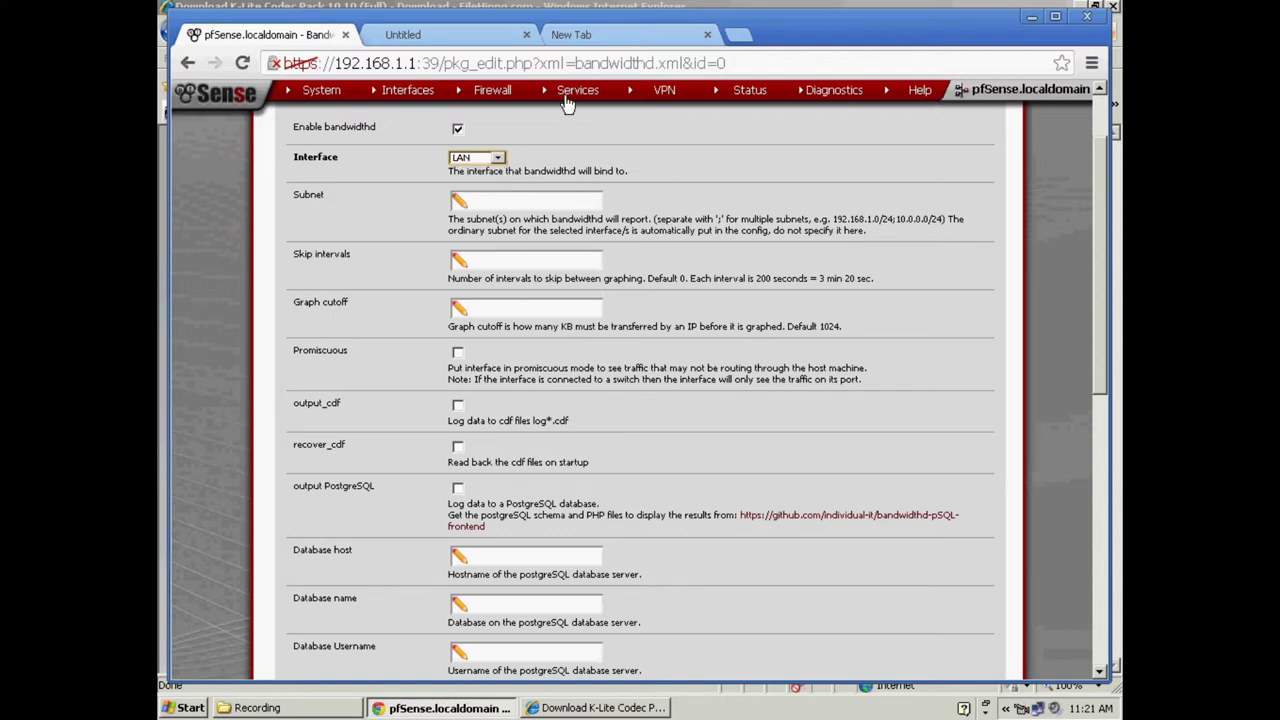
mouse_move(572, 93)
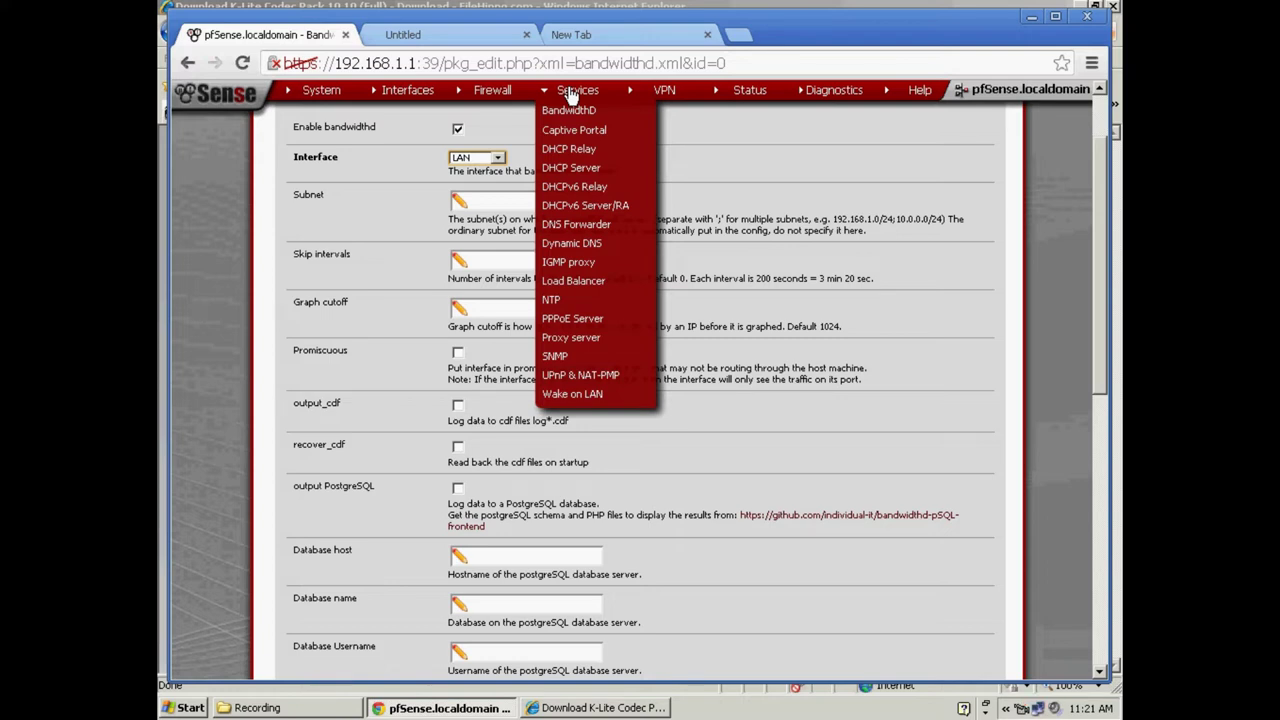
- Set the subnet that bandwidthd reports on to 192.168.1.0/24
mouse_move(752, 98)
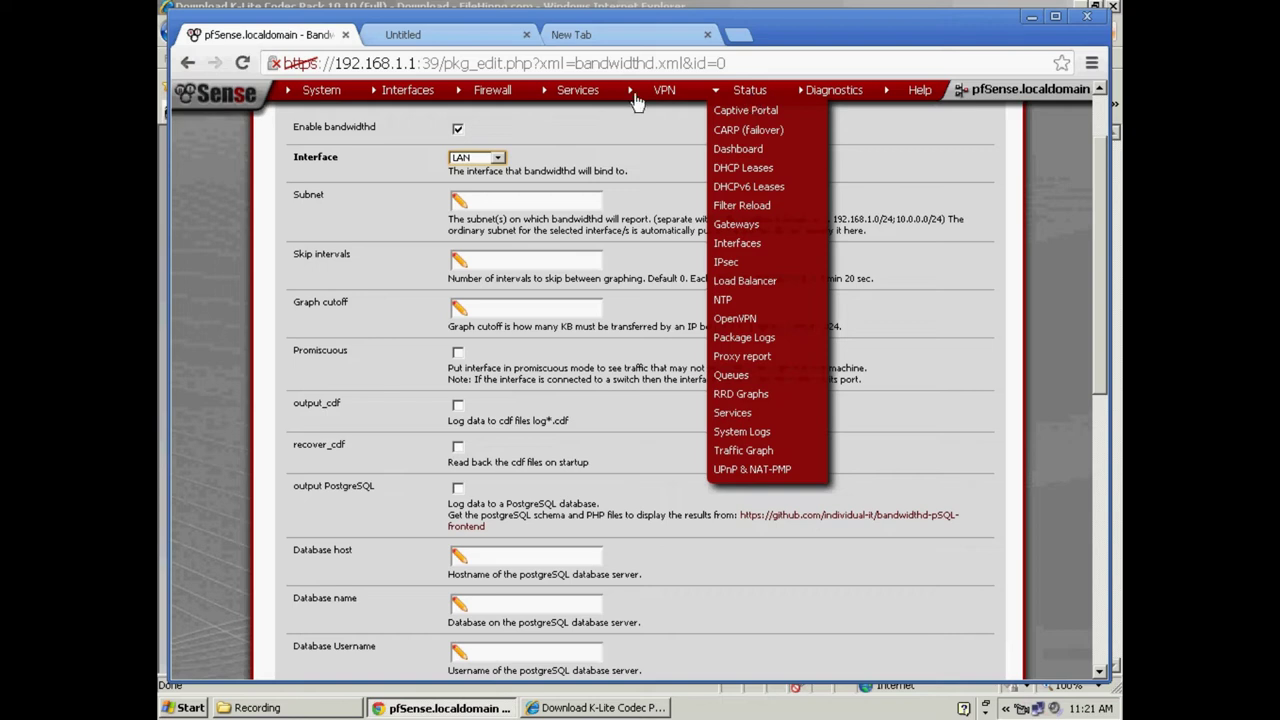
left_click(488, 203)
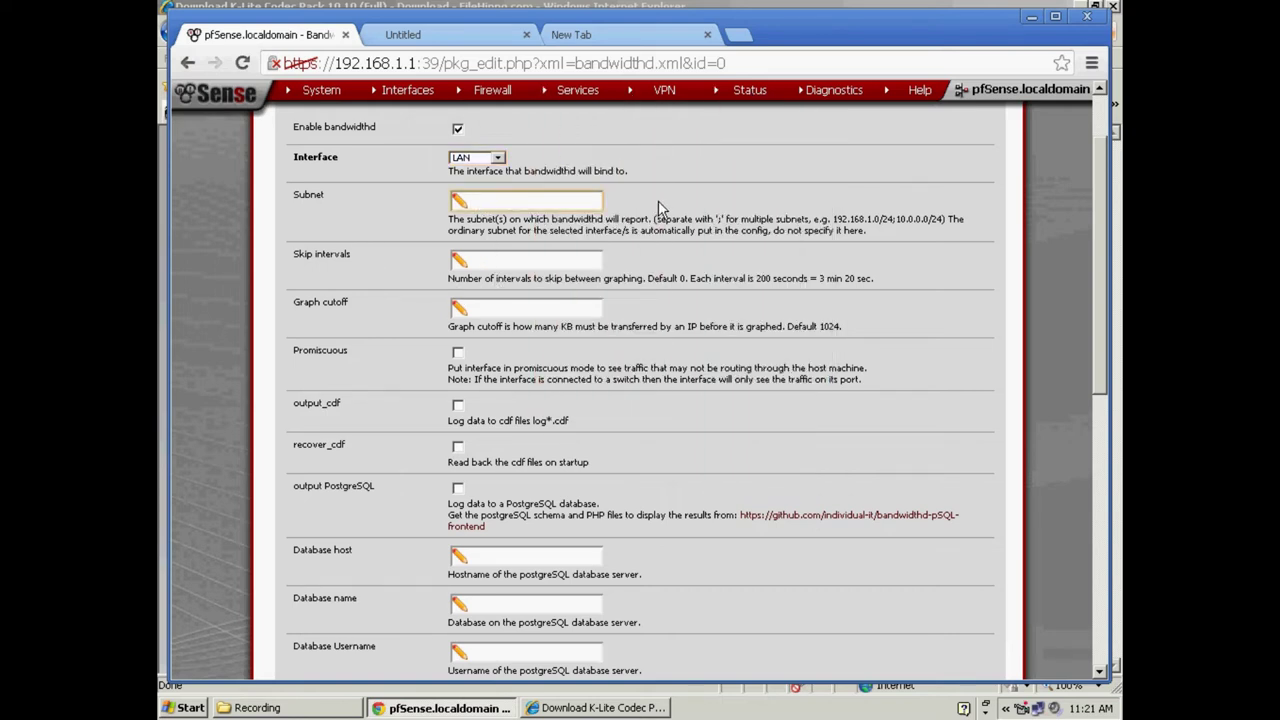
type("192.168.1.0/24")
left_click_drag(838, 218, 950, 219)
left_click(887, 253)
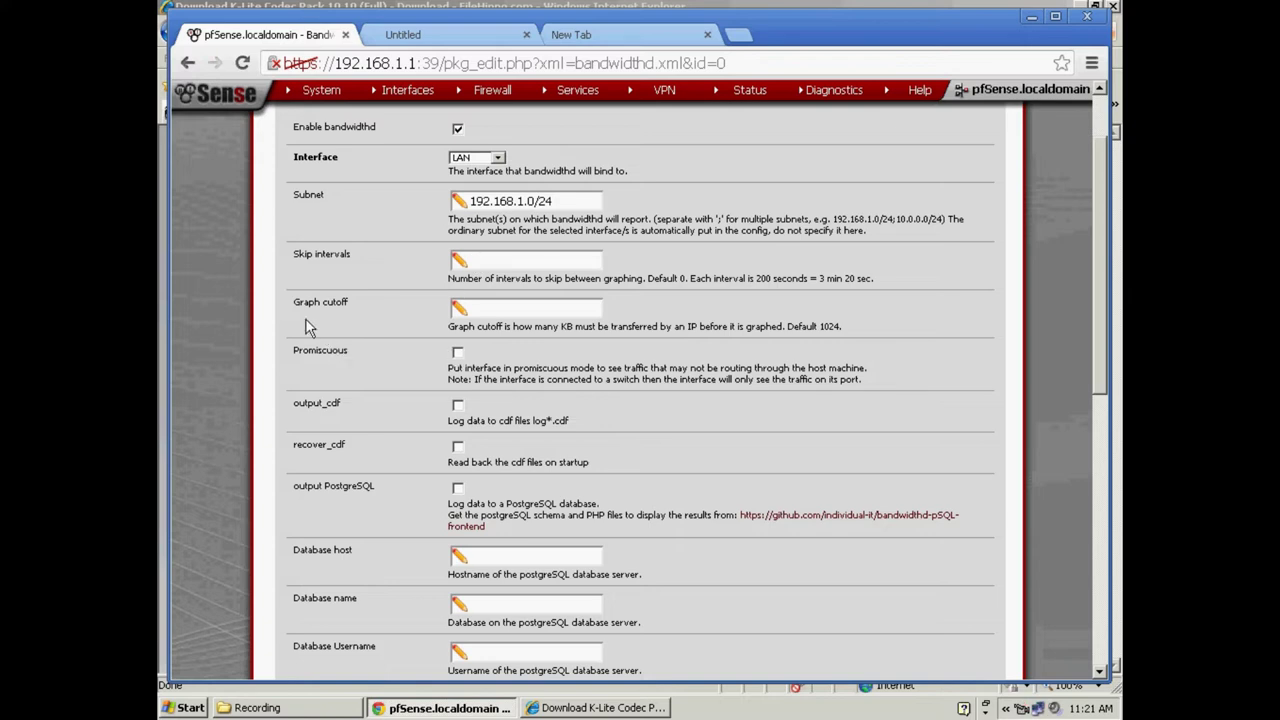
- Enable the promiscuous, output_cdf and recover_cdf options for bandwidthd and save the settings
left_click(479, 307)
left_click(458, 353)
scroll(697, 421, "down", 1)
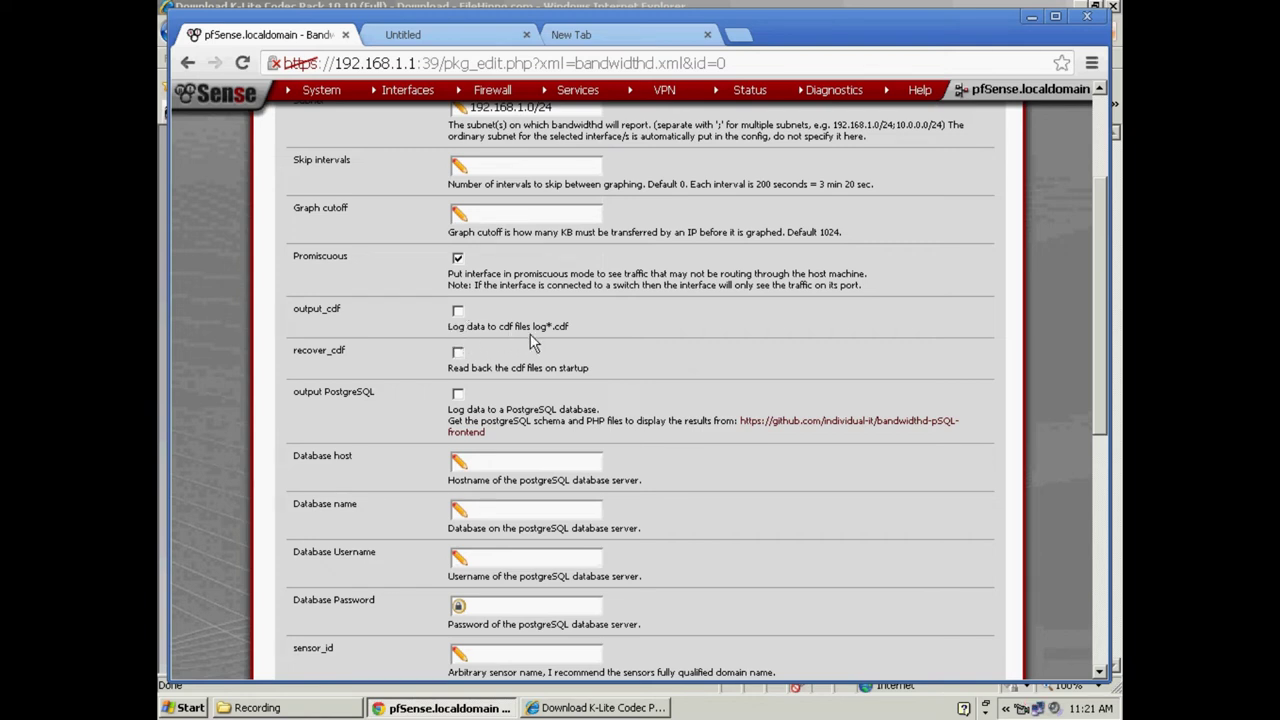
left_click(458, 313)
left_click(458, 352)
scroll(620, 420, "down", 1)
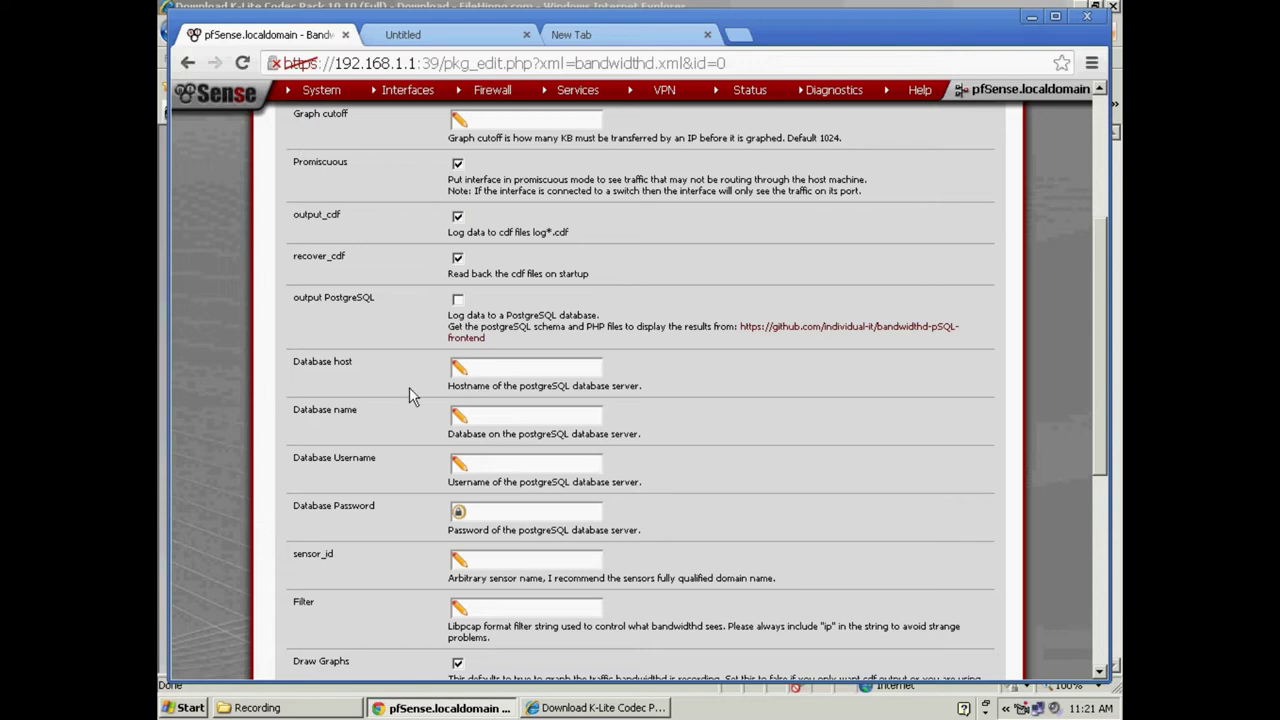
scroll(774, 443, "down", 4)
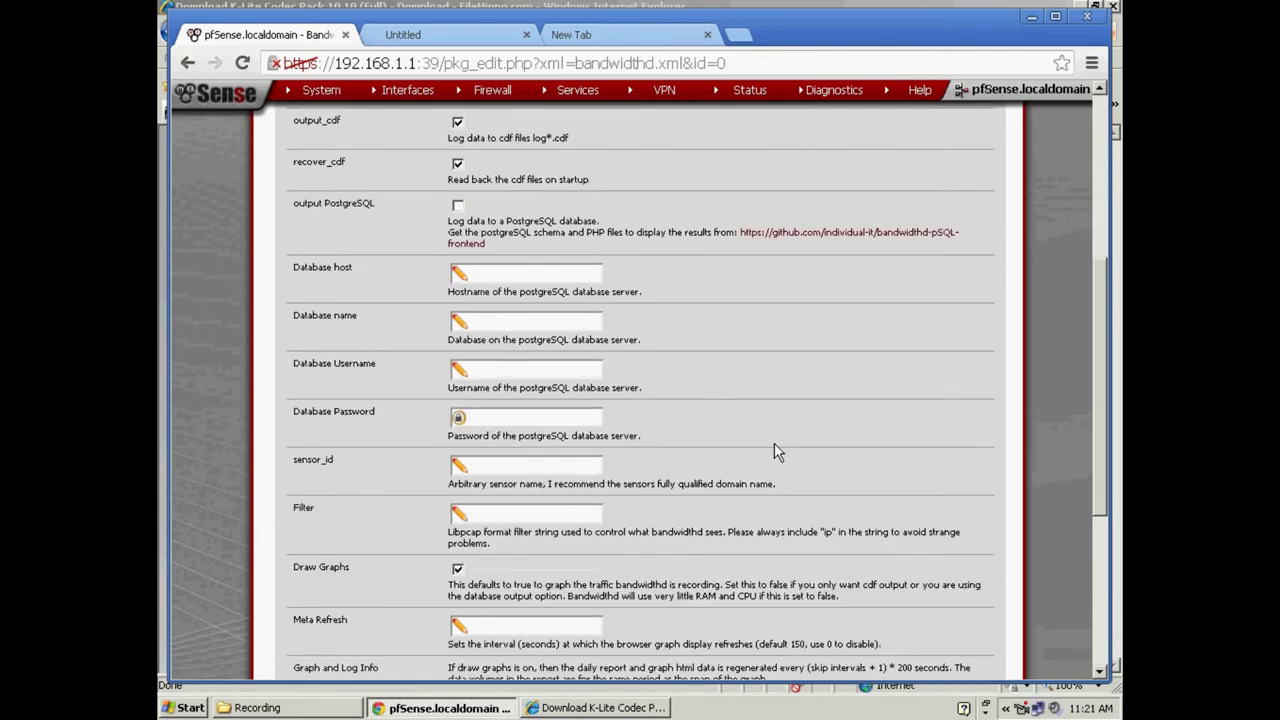
scroll(684, 430, "down", 1)
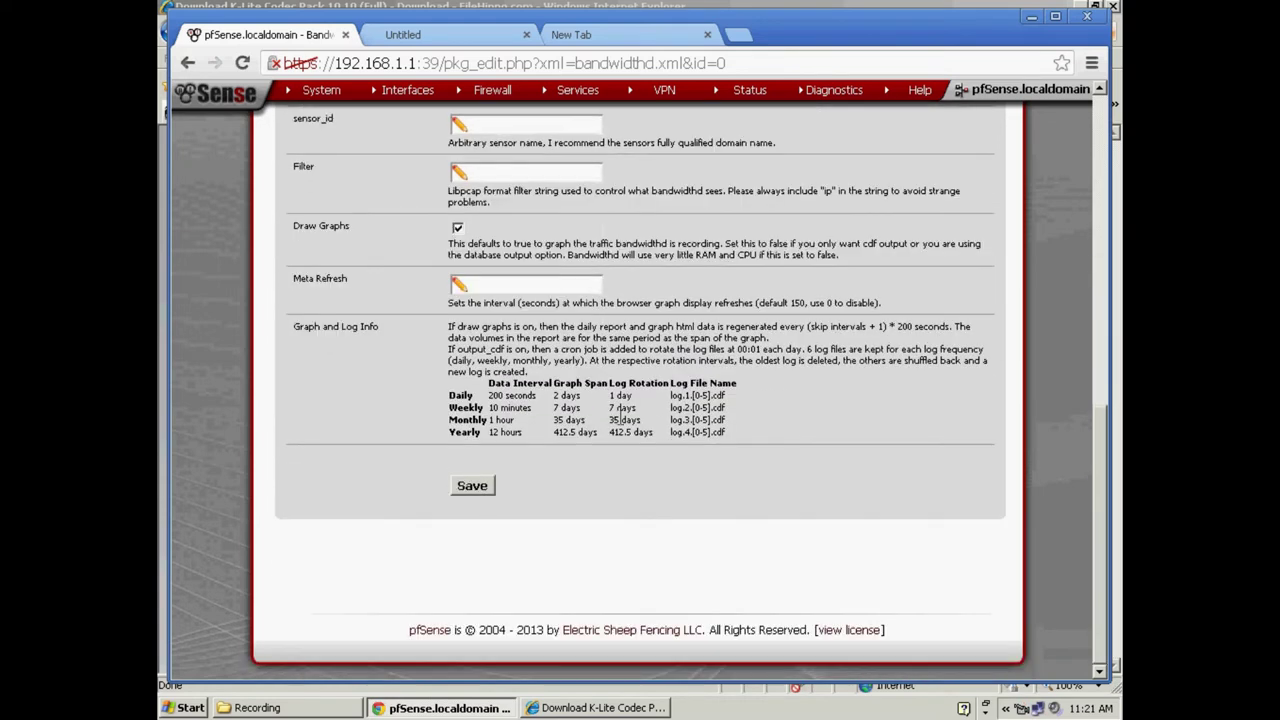
left_click(472, 484)
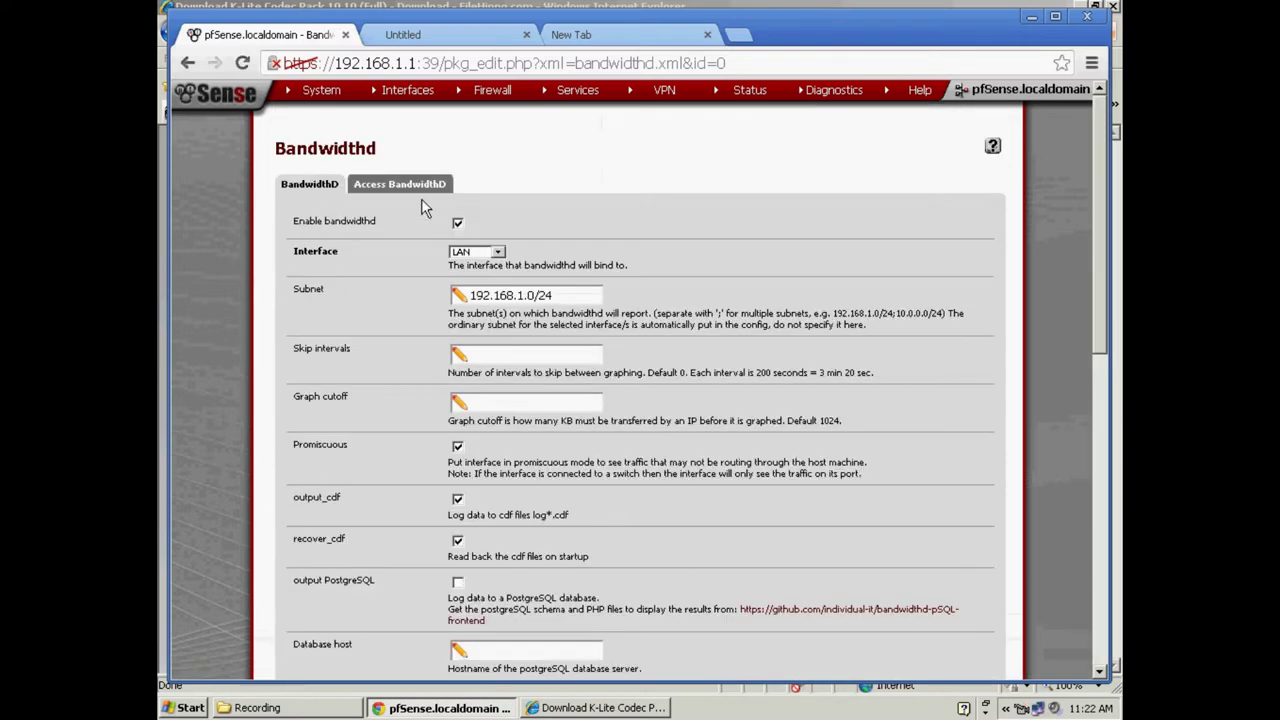
- Open the BandwidthD report page and view its weekly graphs
left_click(412, 187)
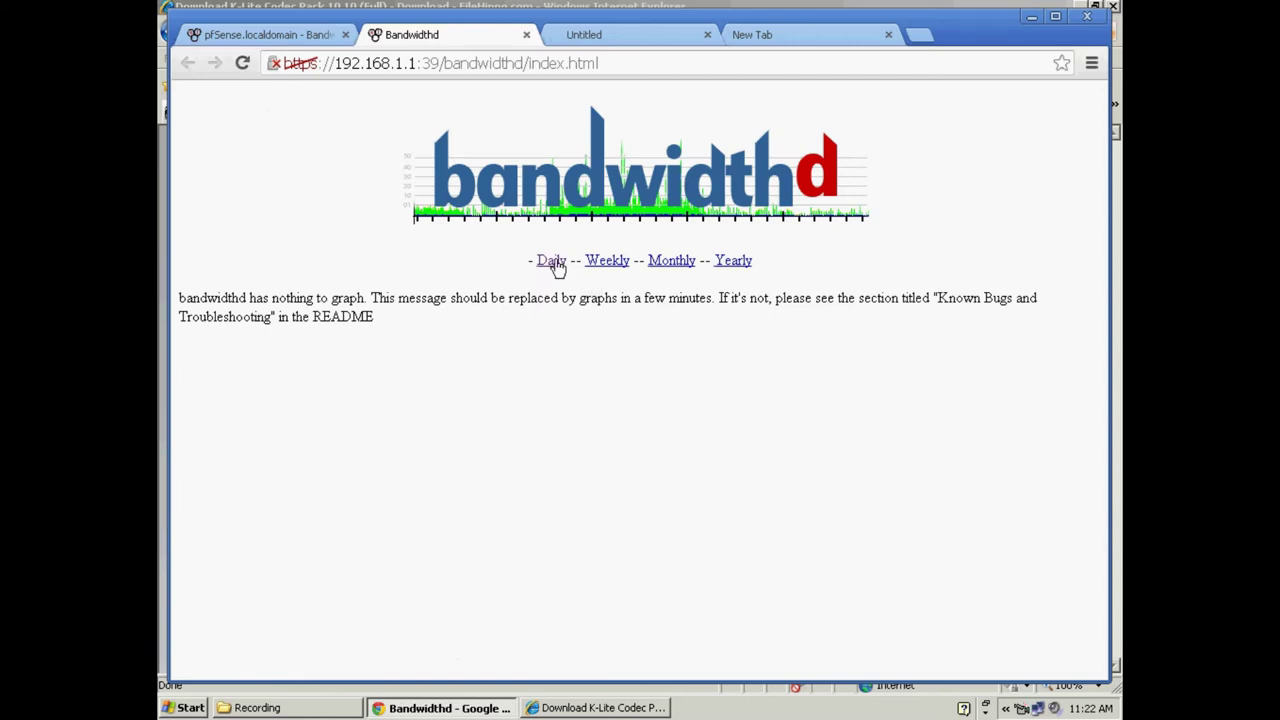
left_click(607, 264)
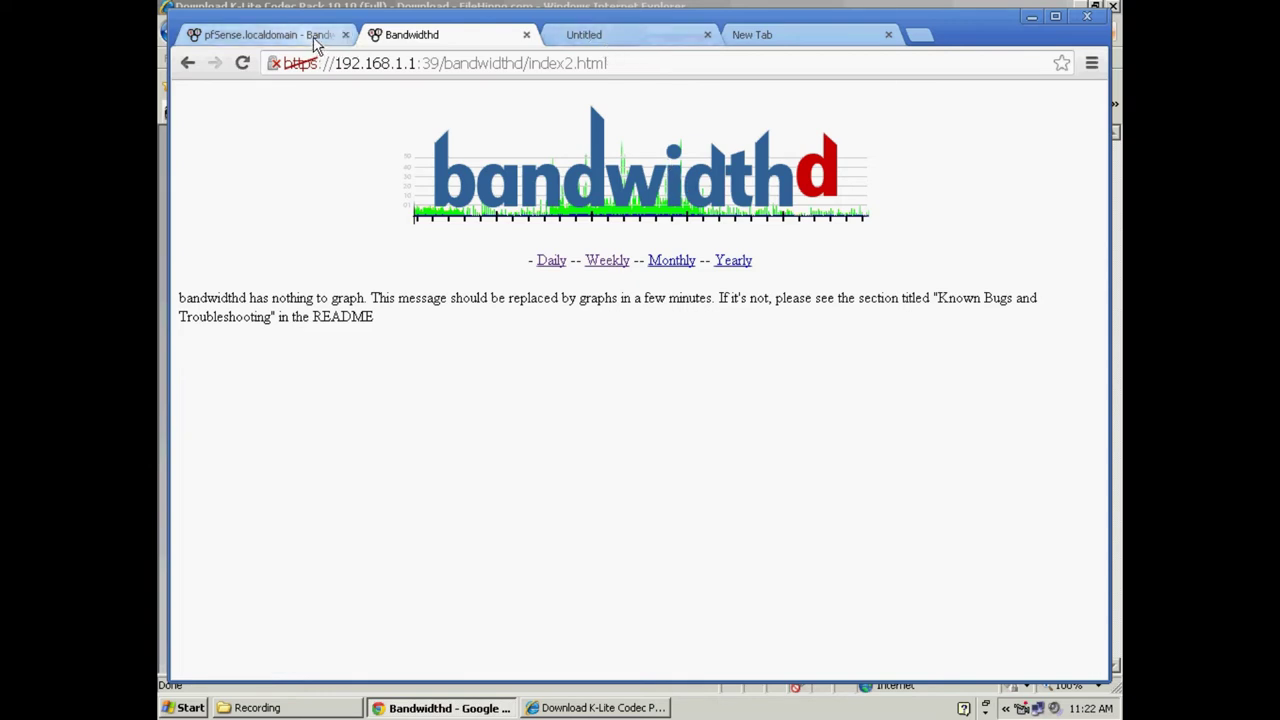
- Download K-Lite_Codec_Pack_1010_Full.exe again from its existing page and accept the duplicate download
left_click(630, 40)
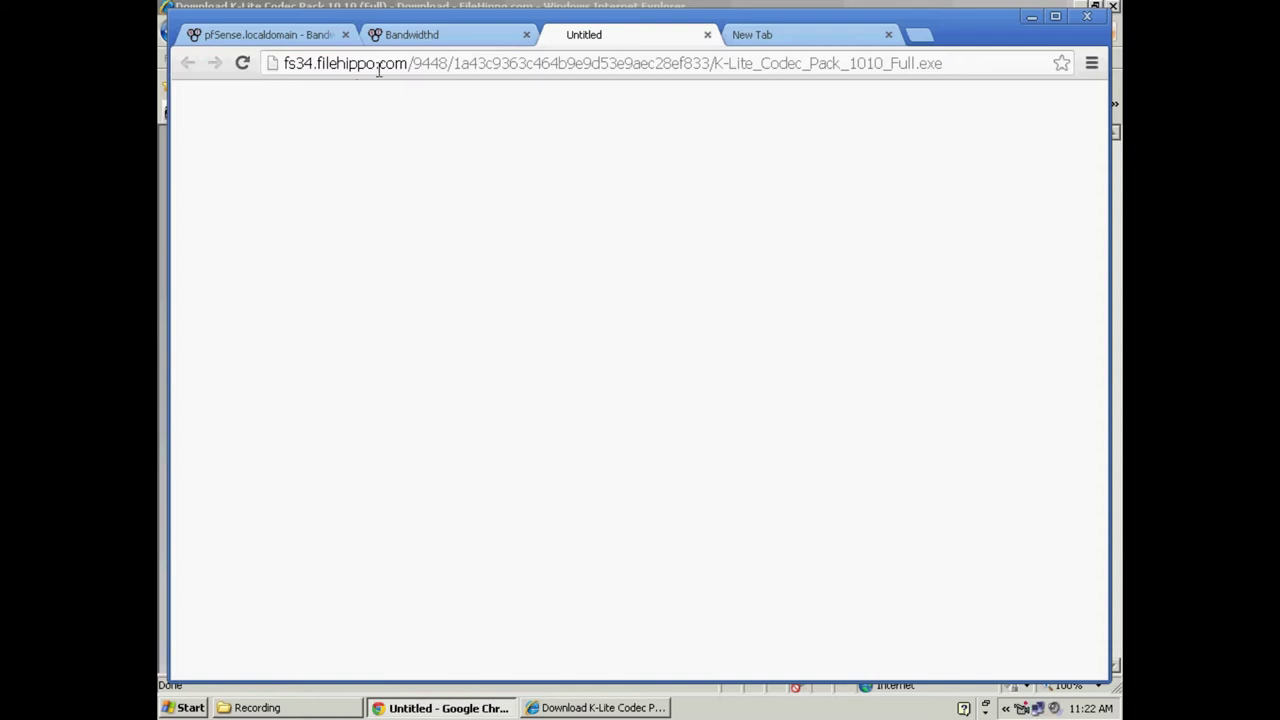
key("ctrl+l")
key("Return")
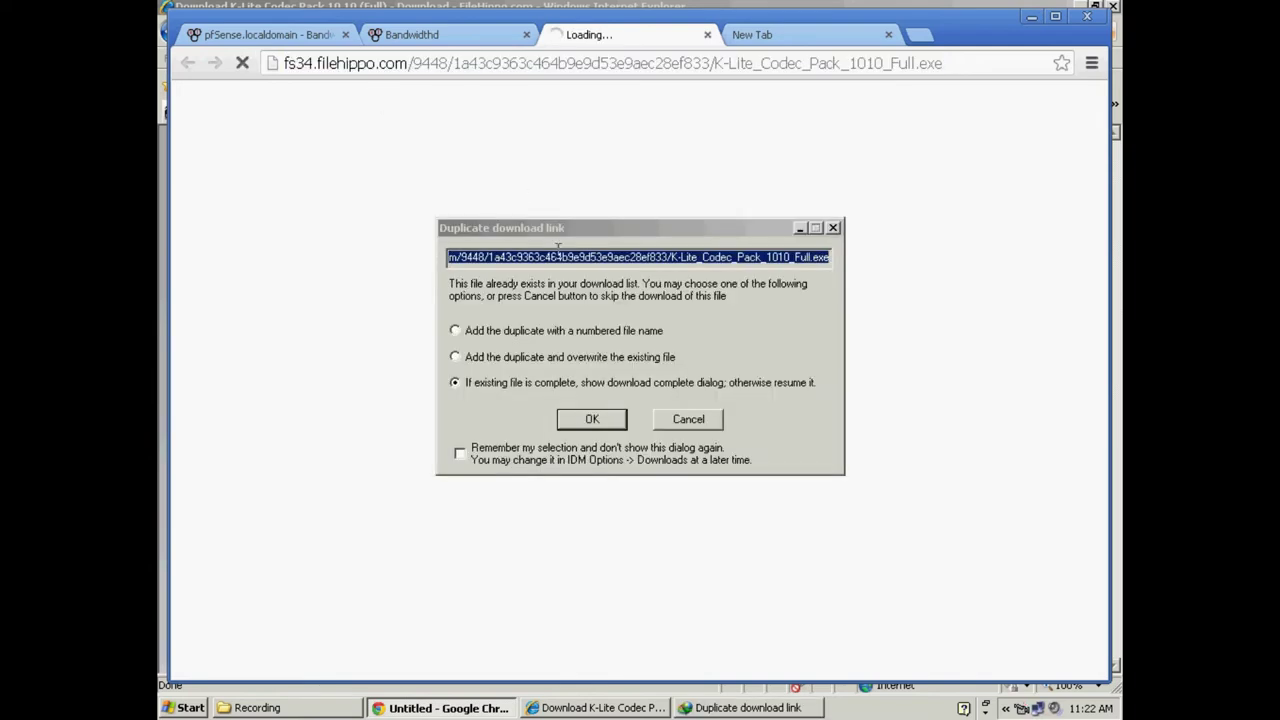
left_click(592, 419)
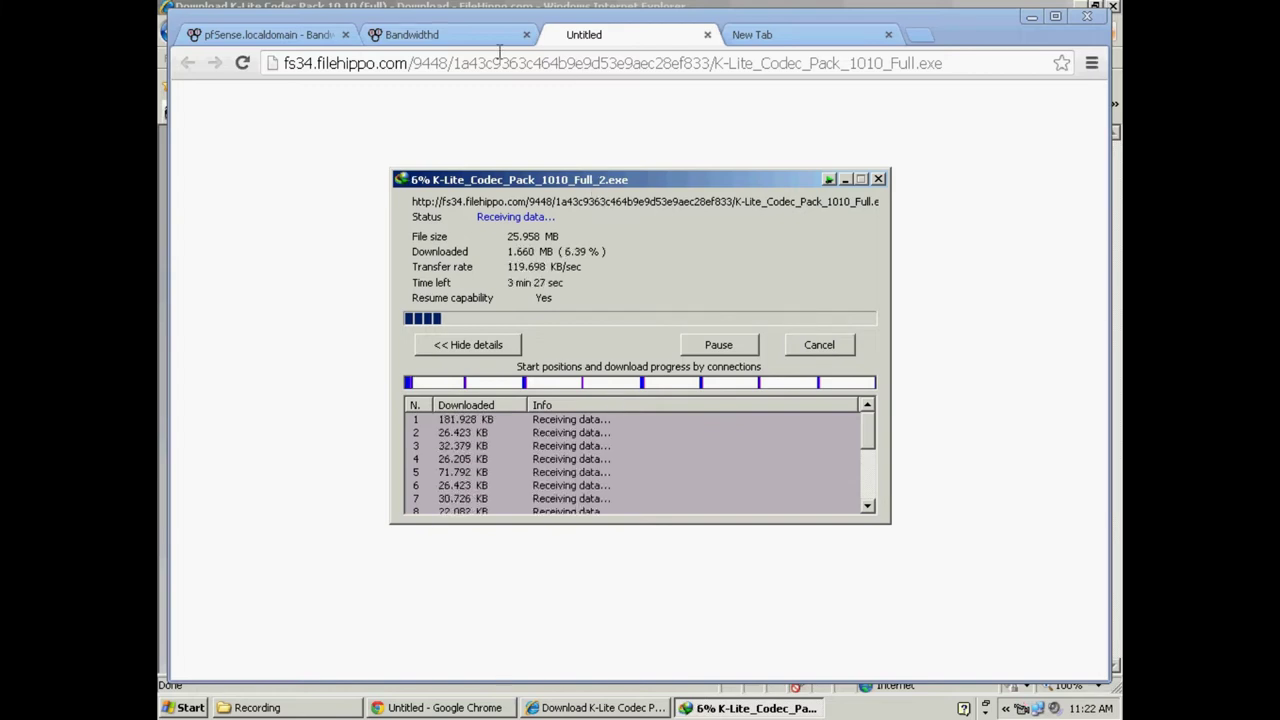
- Return to pfSense, open the services status page and restart the squid proxy server service
left_click(426, 37)
left_click(296, 40)
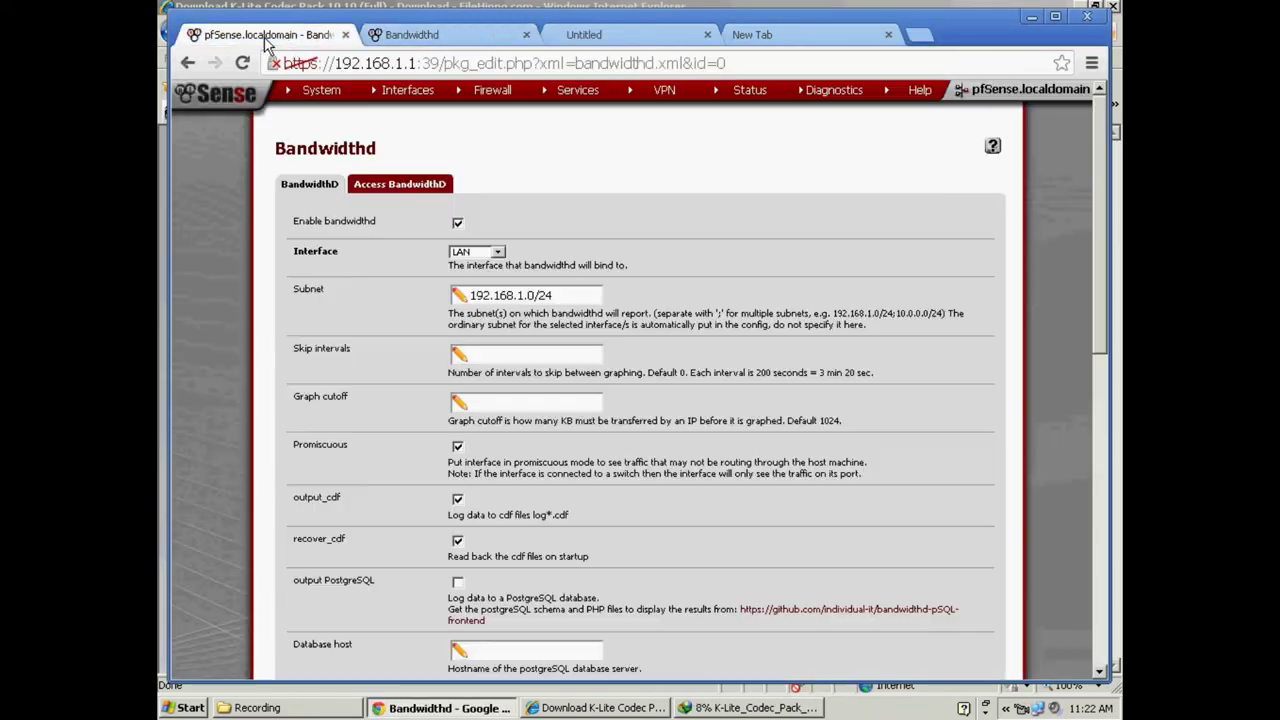
mouse_move(790, 97)
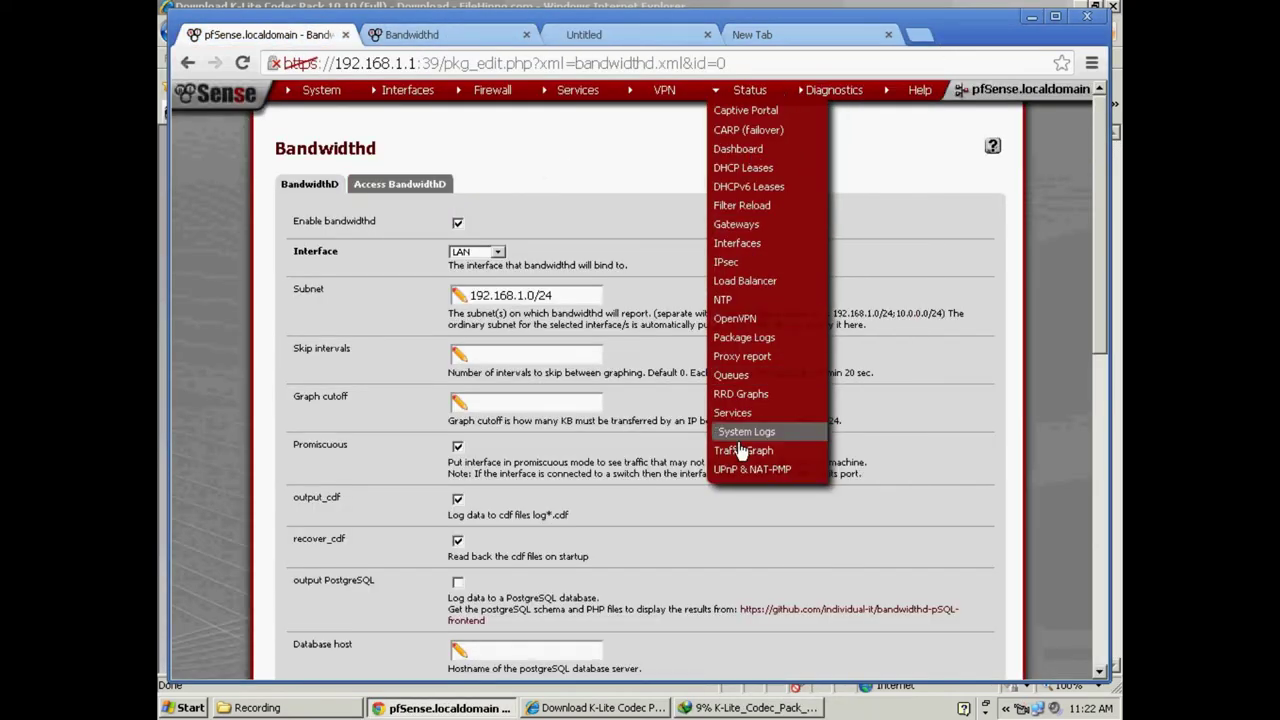
left_click(740, 416)
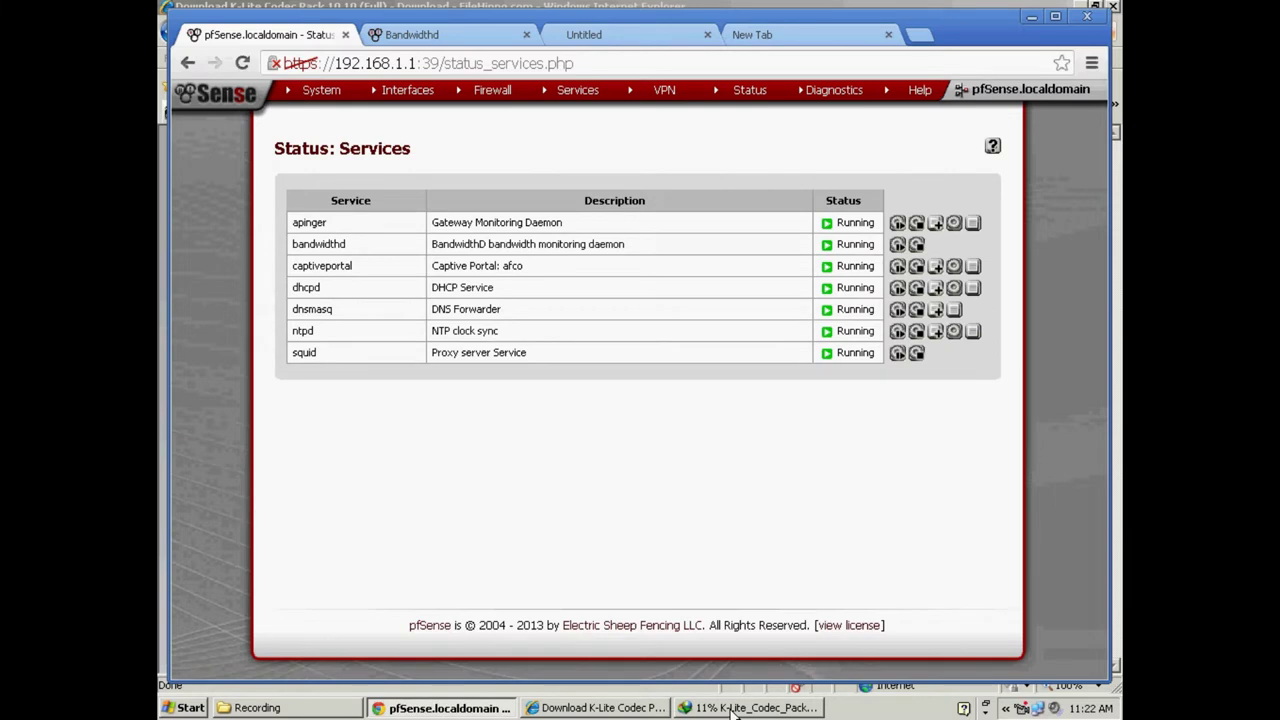
left_click(898, 354)
left_click_drag(435, 355, 545, 376)
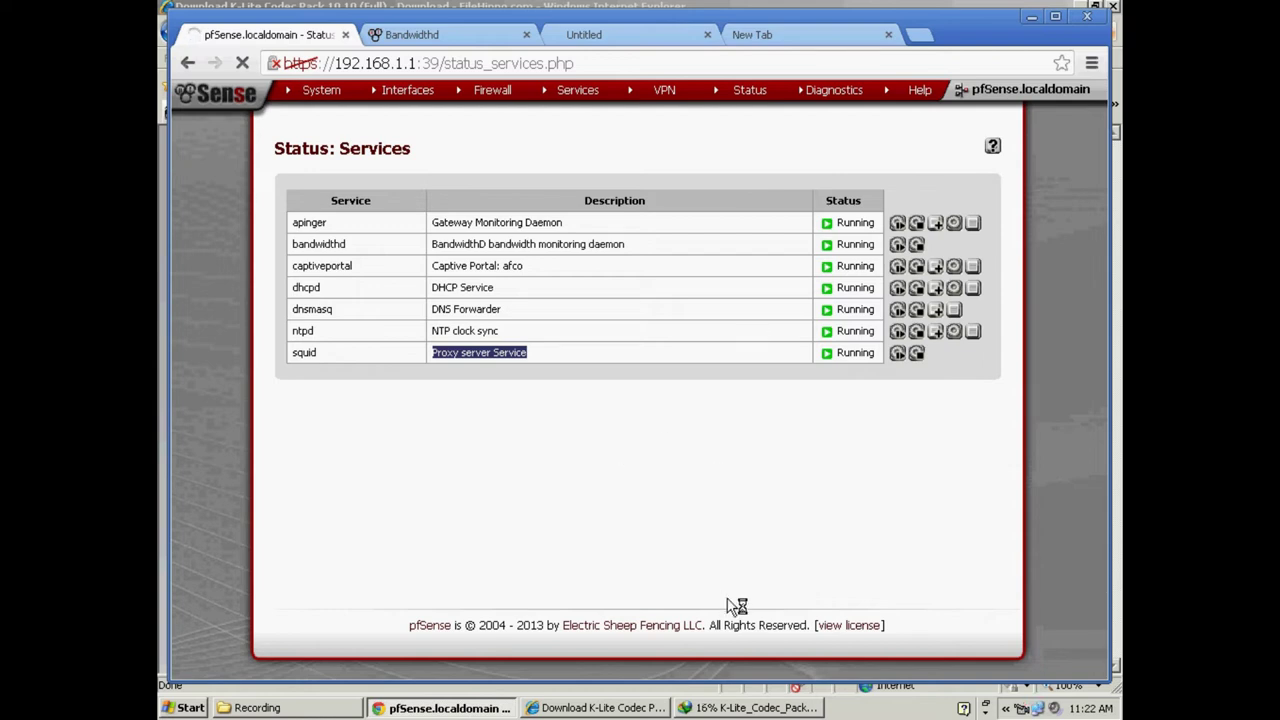
- Check the download's progress, dismiss the squid restart notice and restart the bandwidthd service
left_click(738, 709)
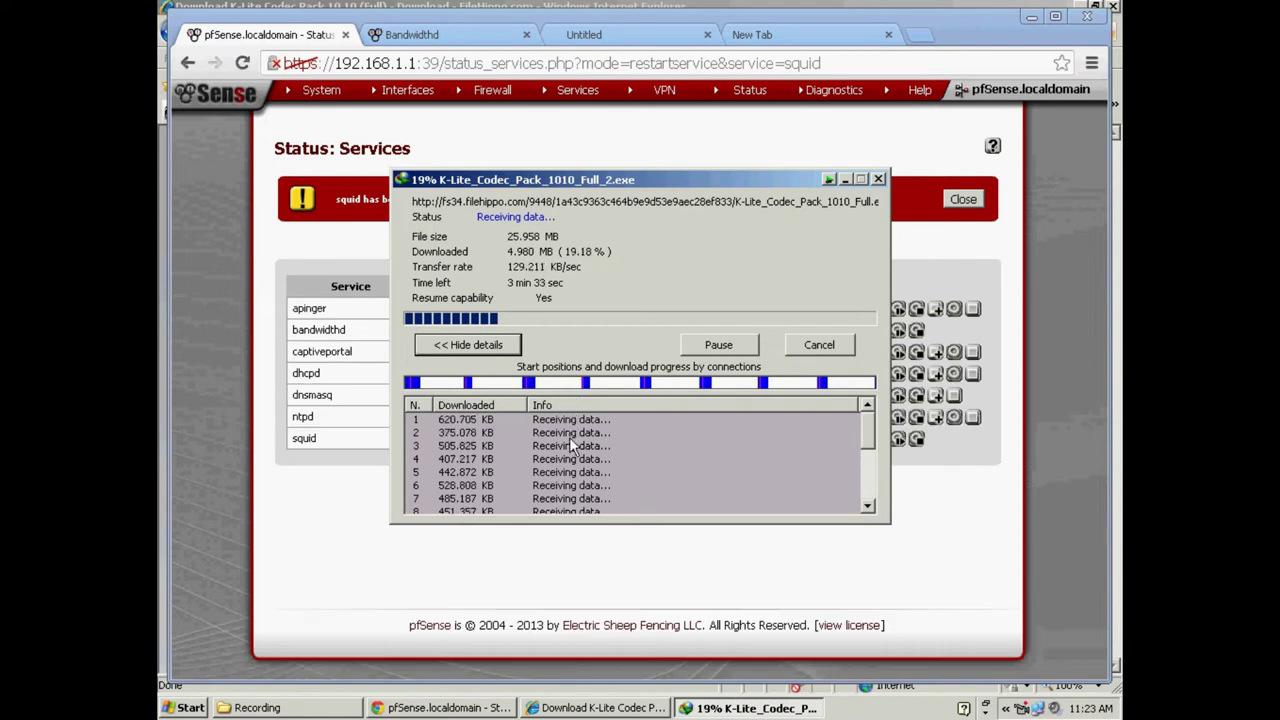
left_click_drag(600, 179, 576, 438)
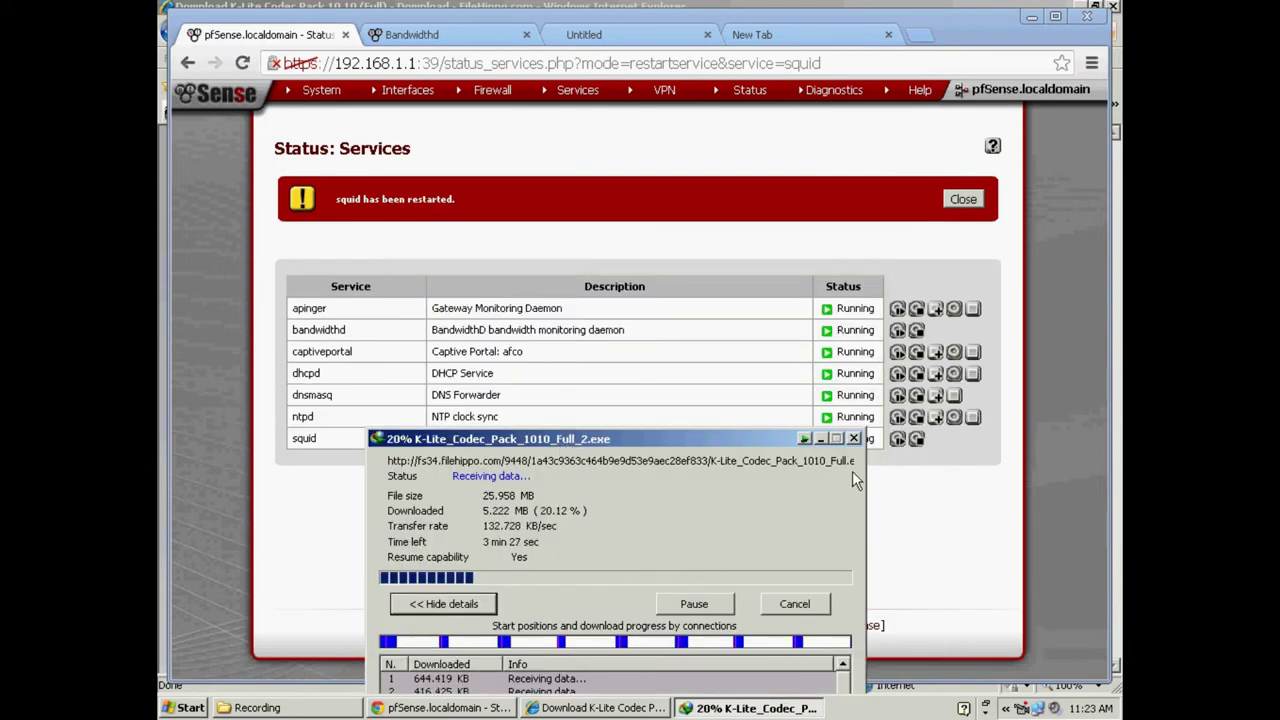
left_click(958, 202)
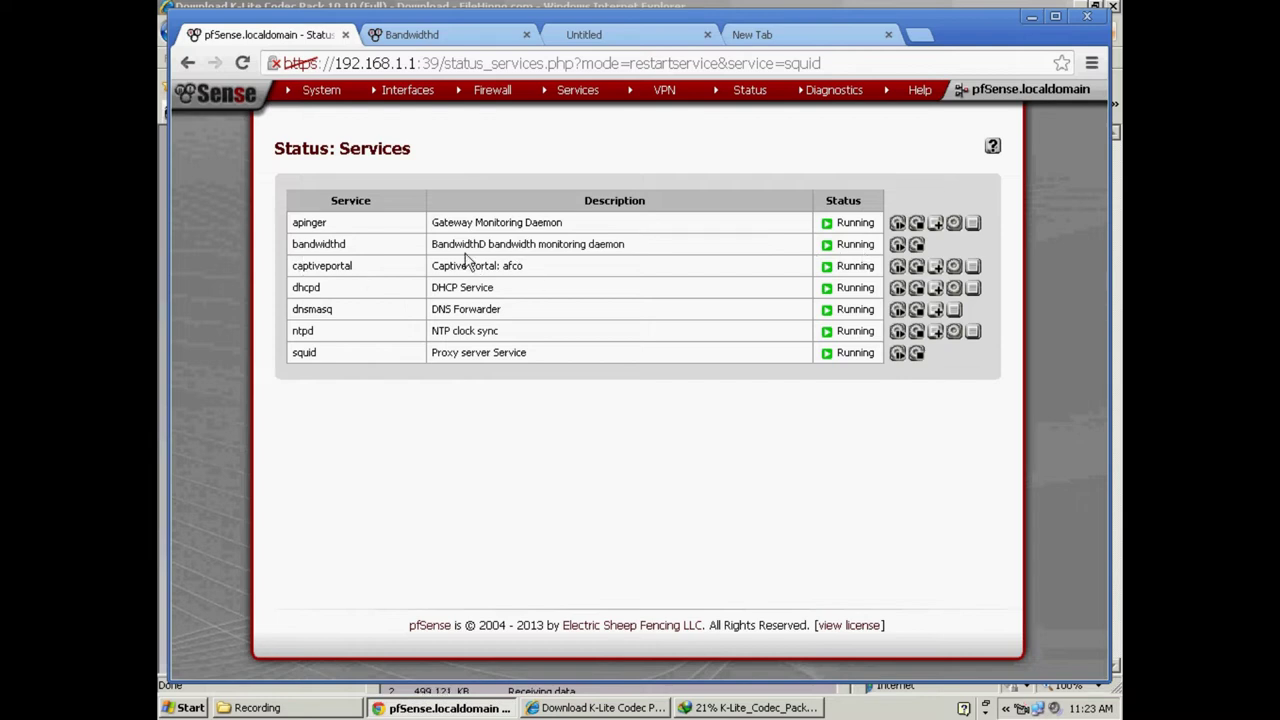
left_click(897, 246)
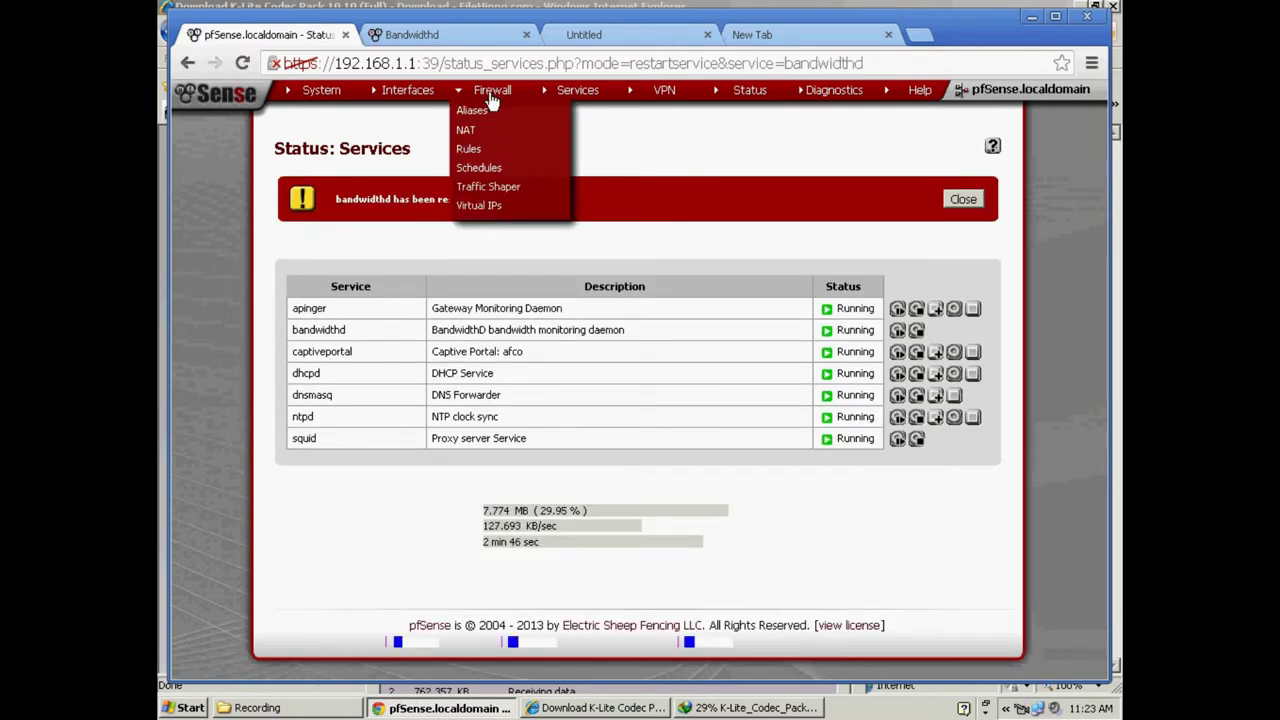
- Reopen the BandwidthD report page from its service settings and view the daily and monthly graphs
mouse_move(563, 98)
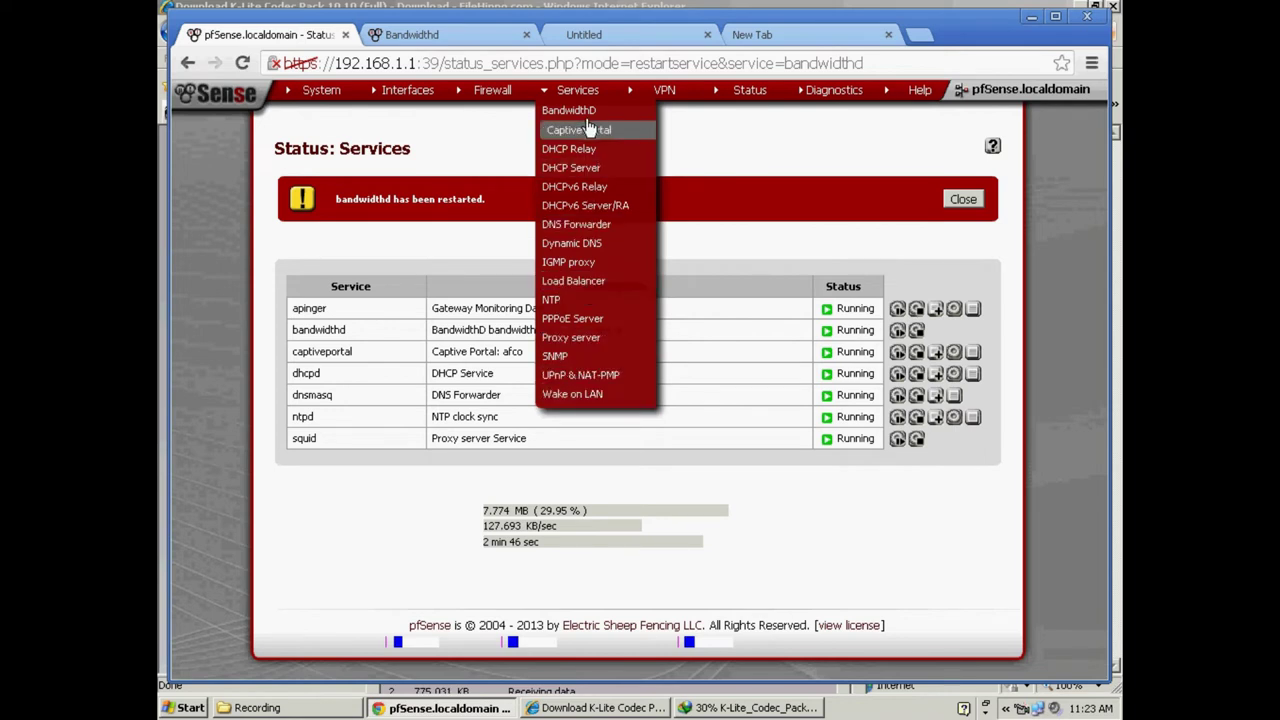
left_click(588, 117)
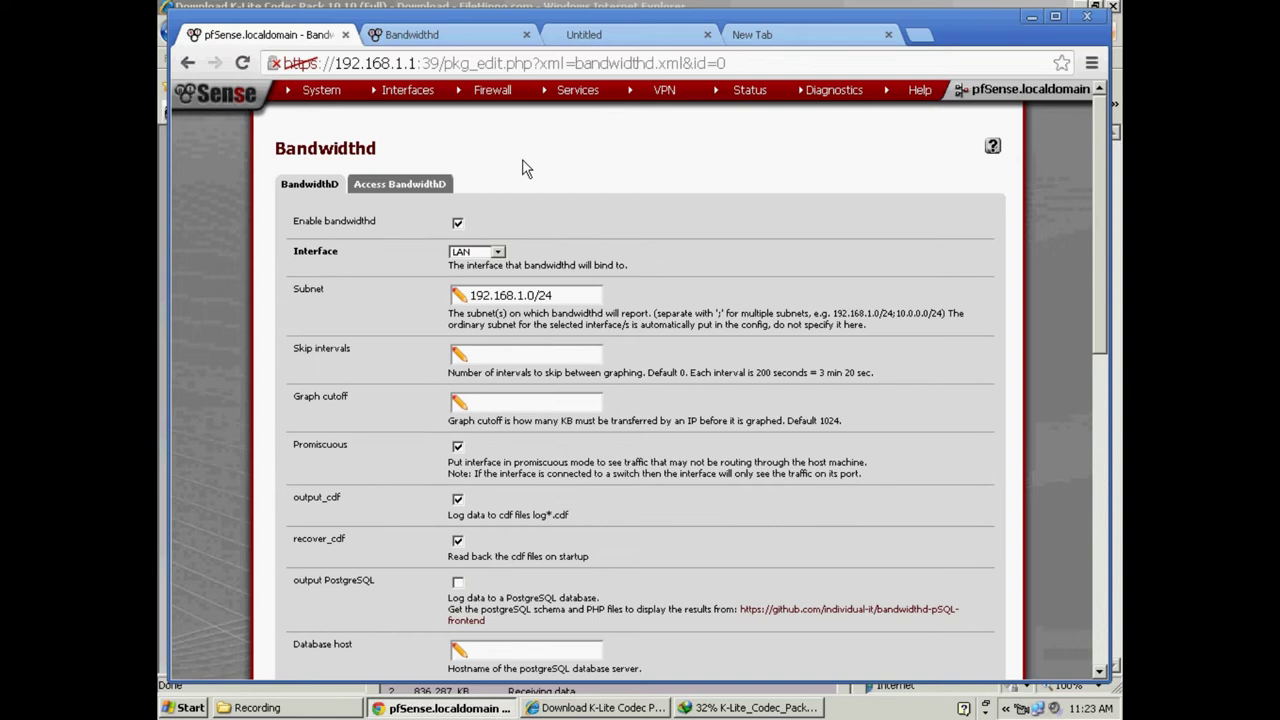
left_click(392, 185)
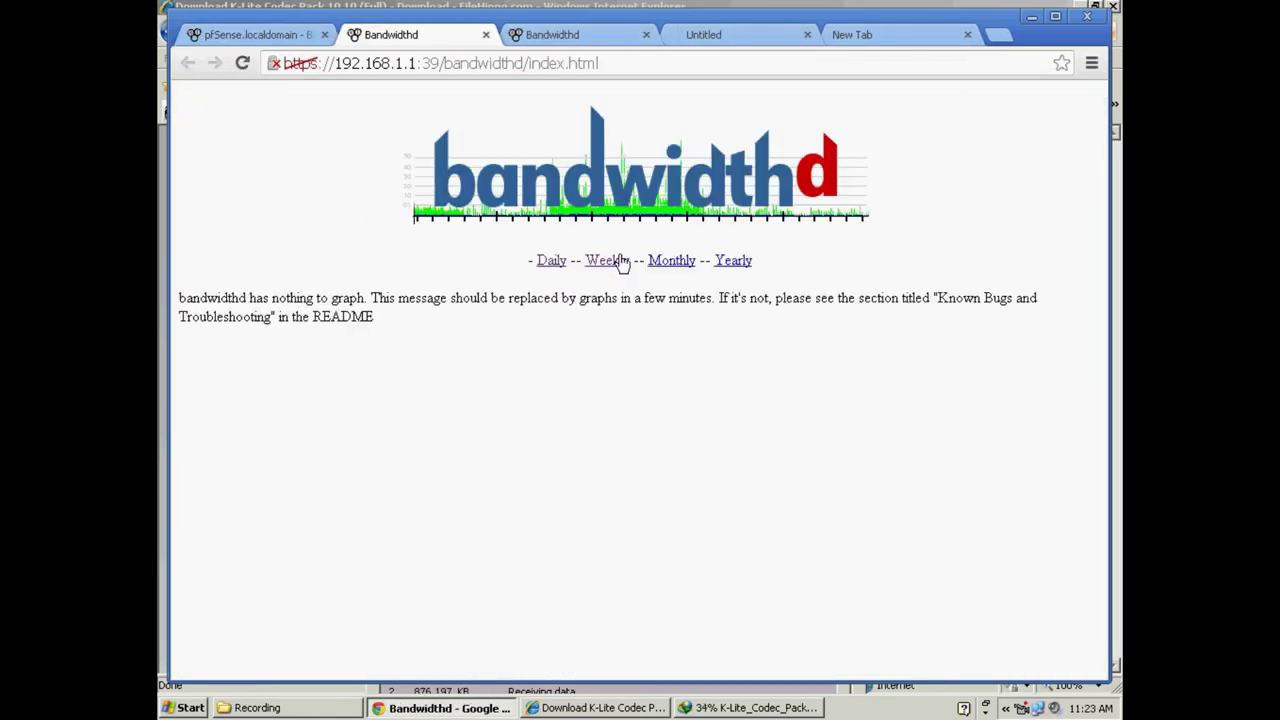
left_click(553, 264)
left_click(668, 265)
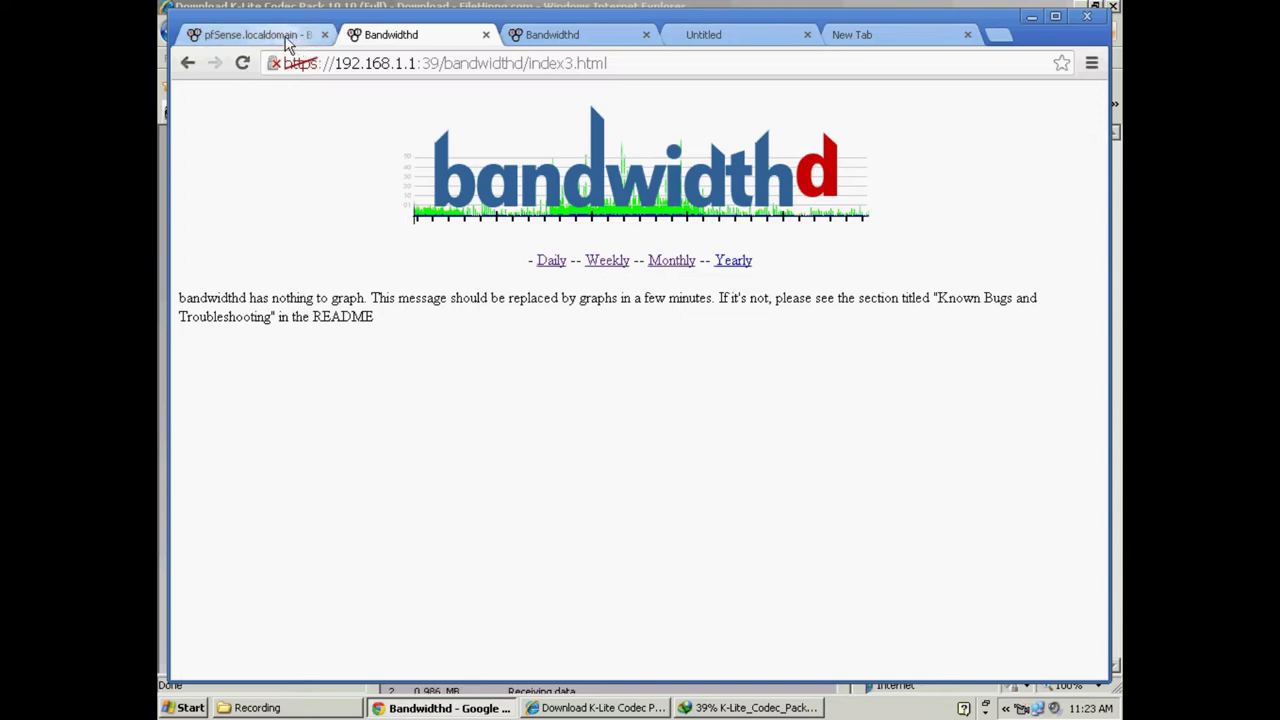
- Set bandwidthd's skip intervals to 3, enable output to PostgreSQL and save the settings
left_click(255, 34)
scroll(560, 345, "down", 1)
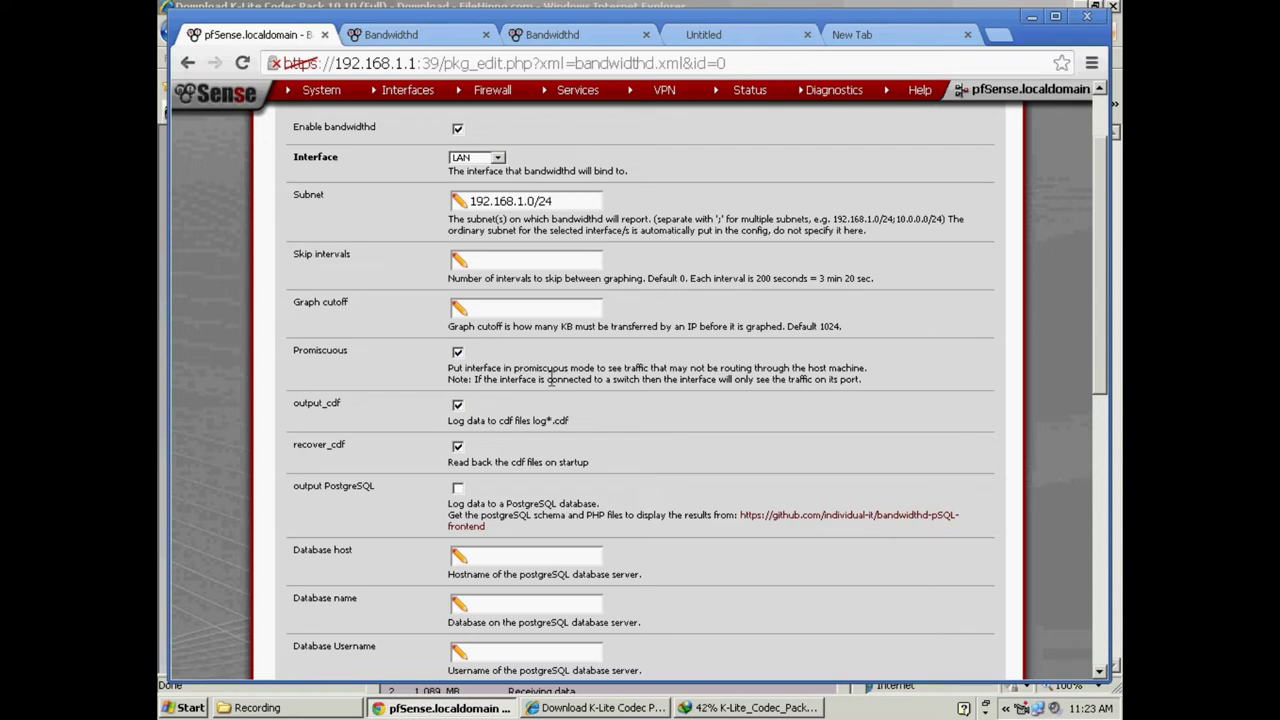
left_click(491, 264)
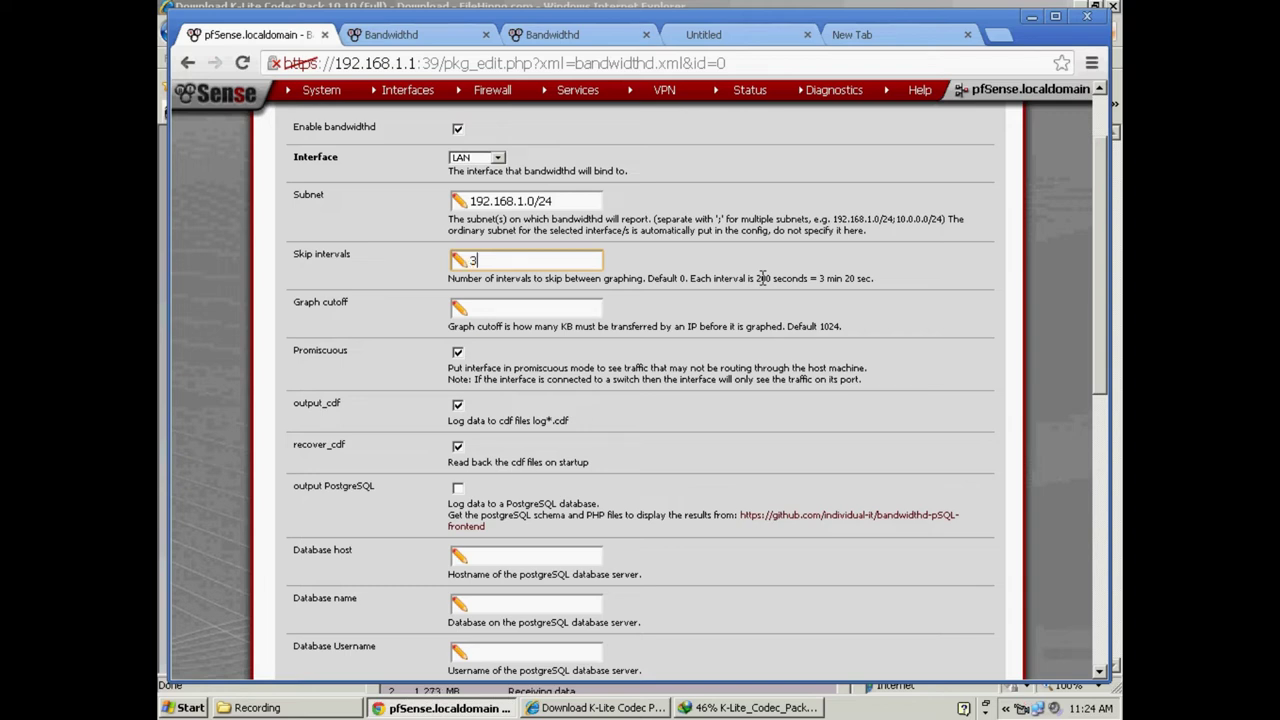
scroll(707, 537, "down", 3)
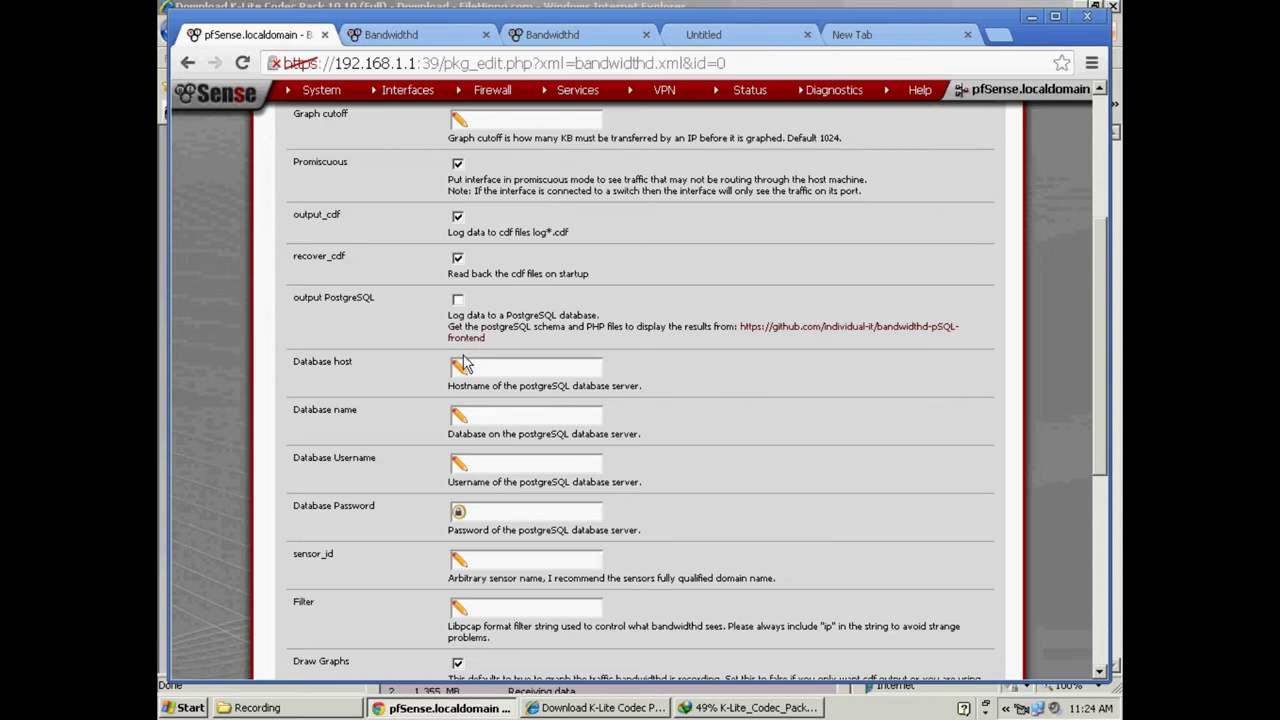
left_click(457, 301)
scroll(756, 424, "down", 2)
scroll(754, 415, "down", 3)
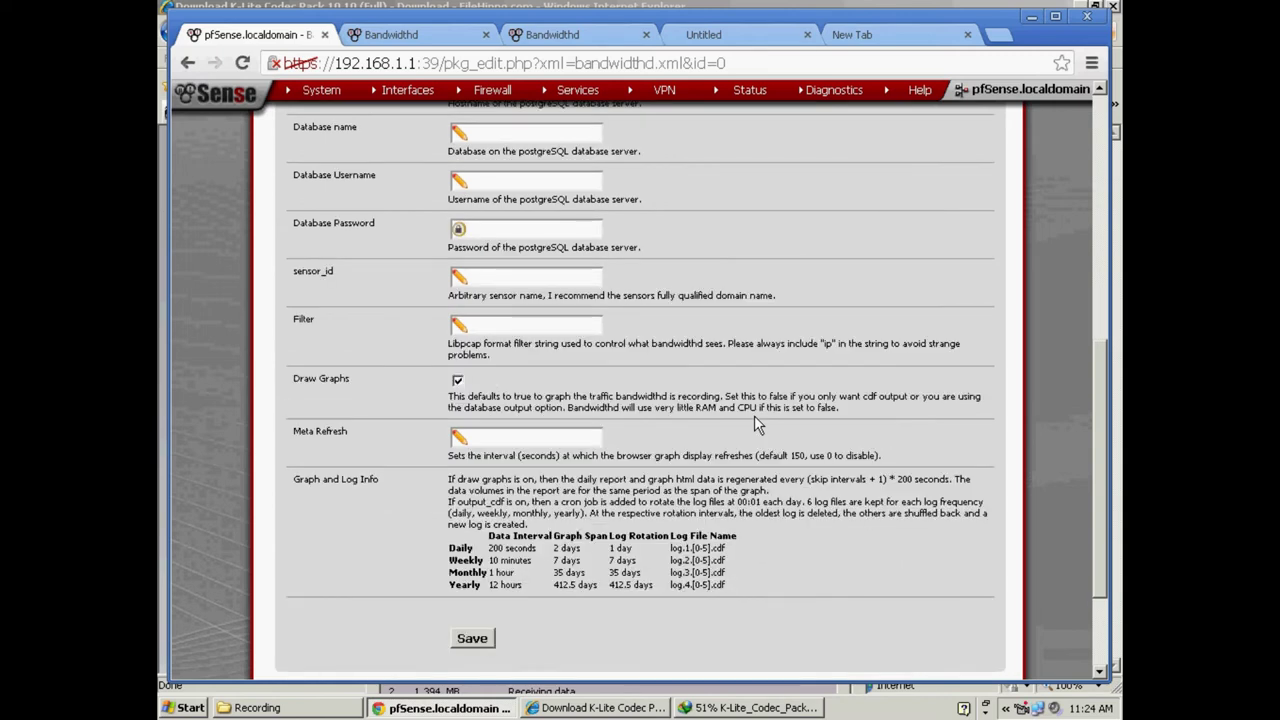
scroll(754, 415, "down", 3)
left_click(488, 341)
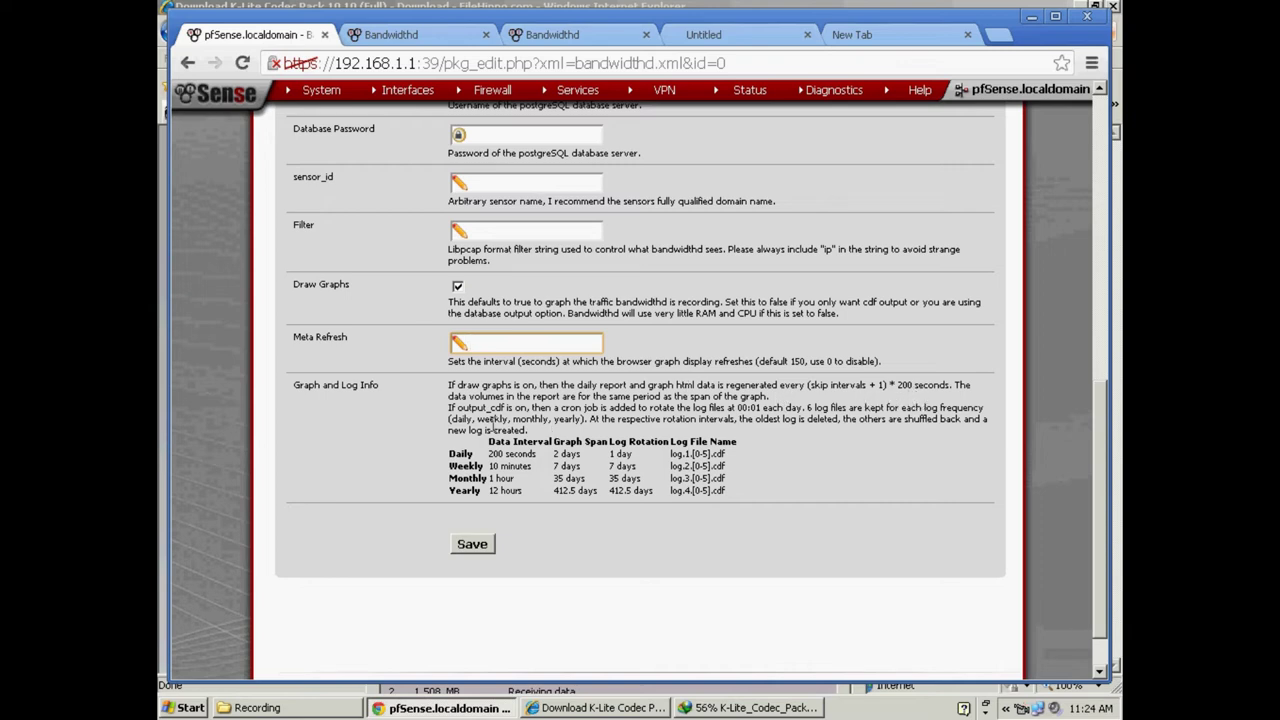
left_click(470, 545)
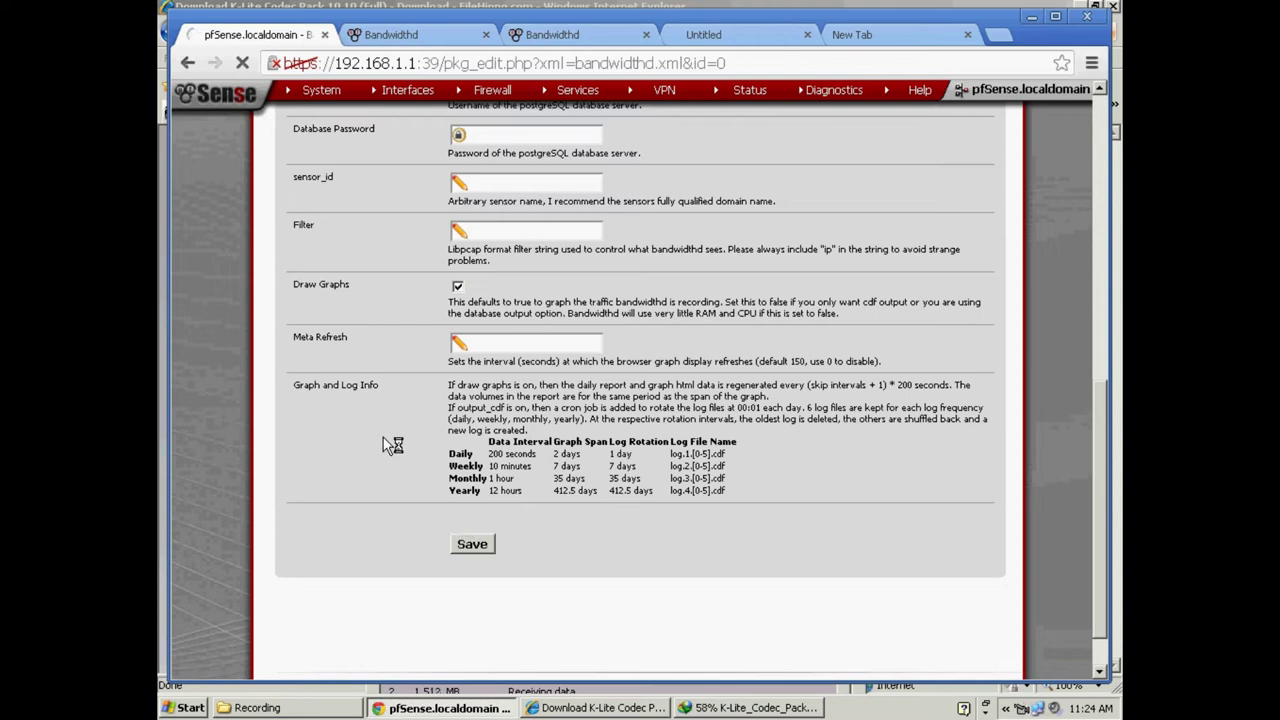
- Cancel the running codec pack download and close both BandwidthD report pages
left_click(752, 708)
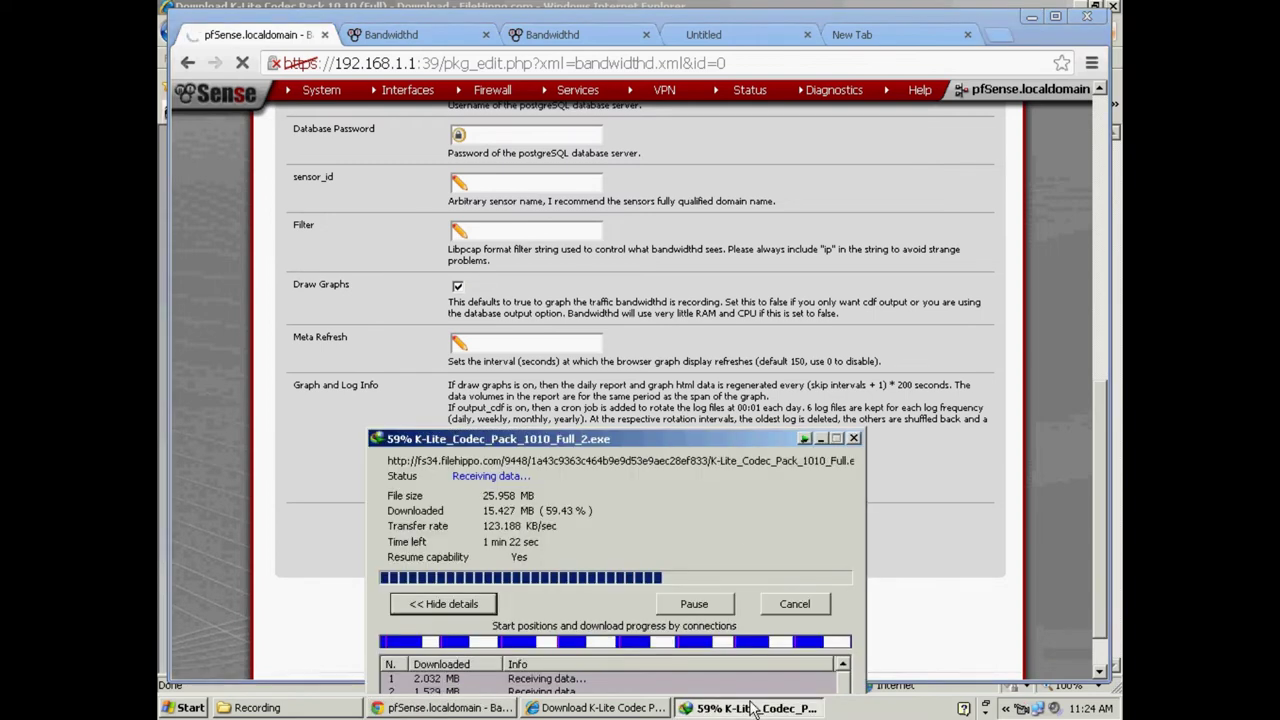
left_click(801, 606)
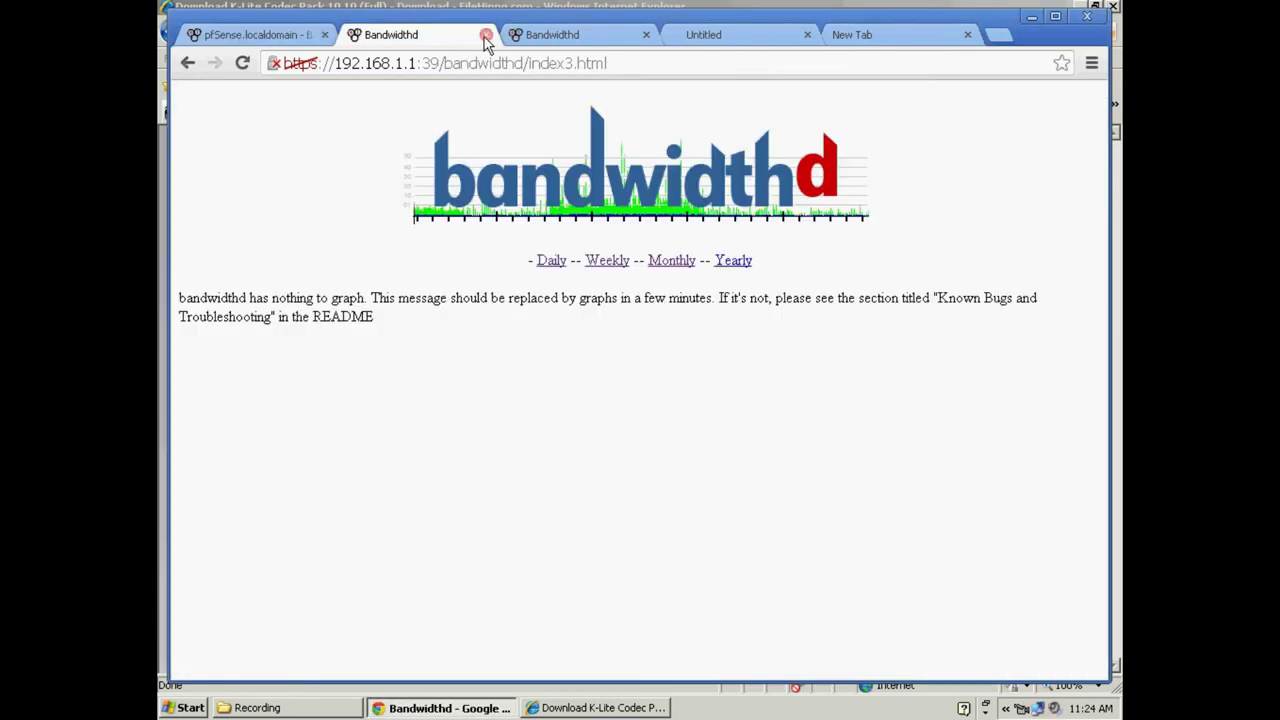
left_click(485, 35)
left_click(484, 35)
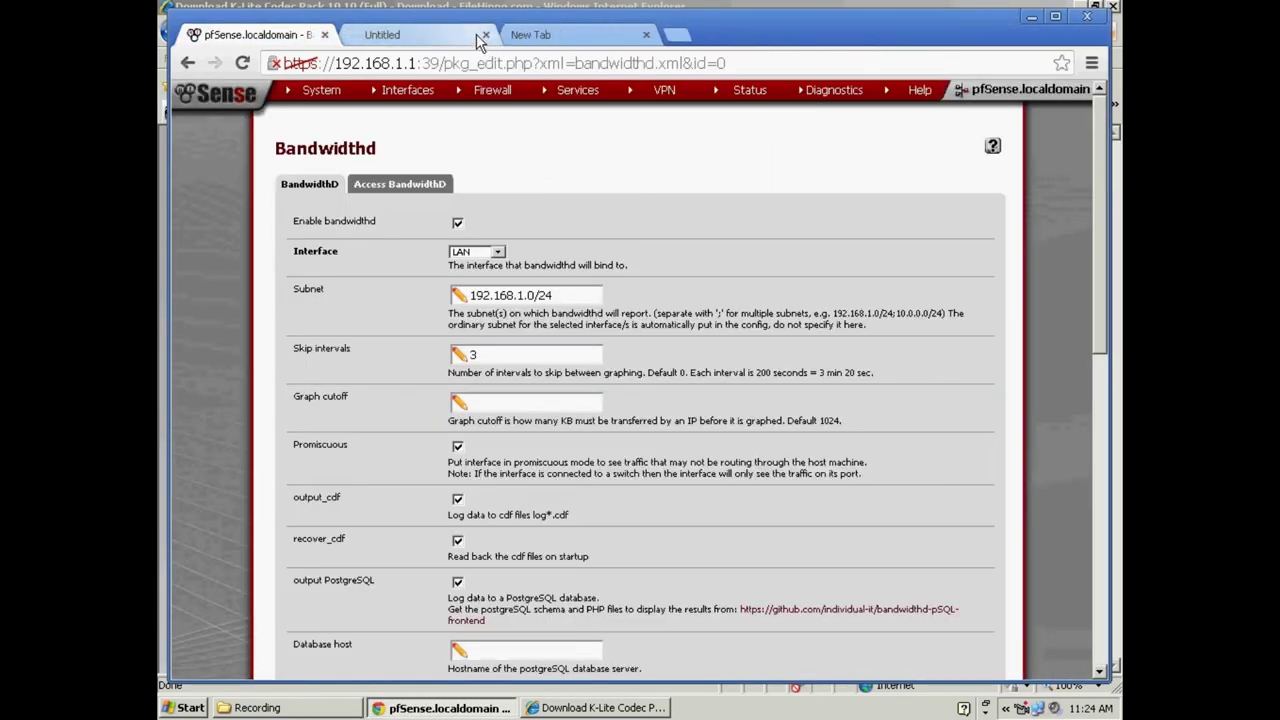